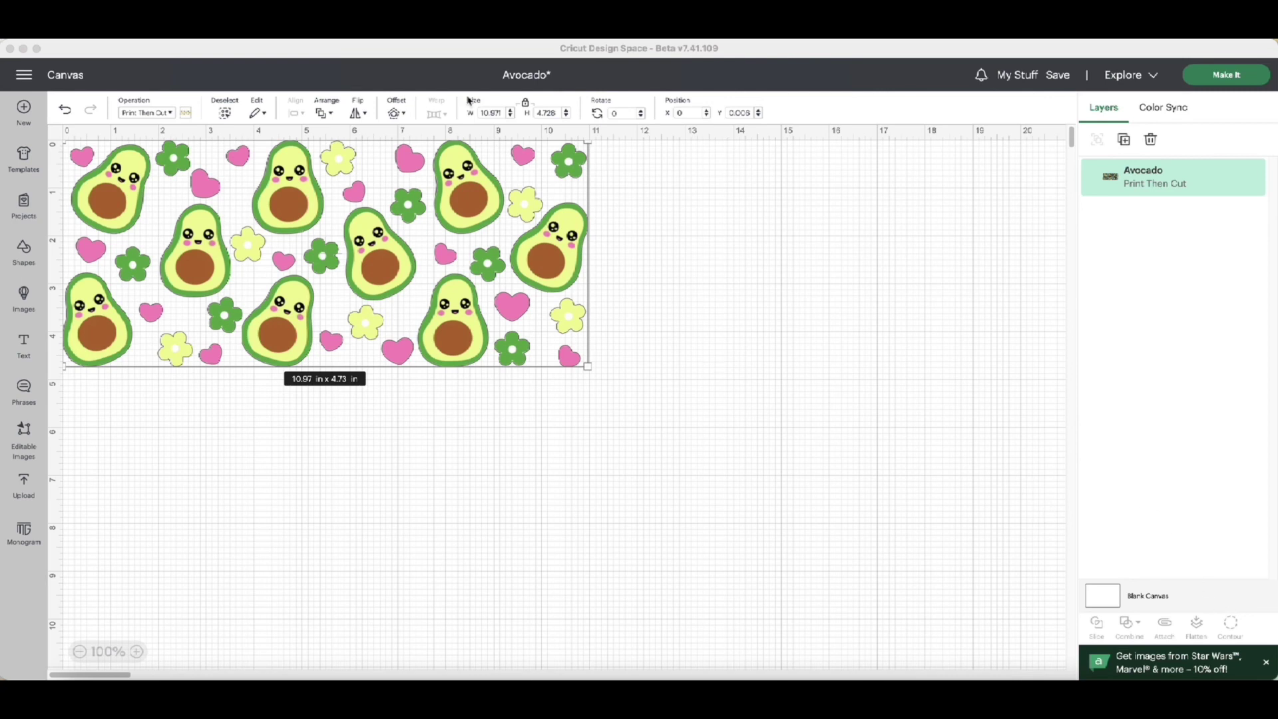
# Step: Unlock the size proportions and resize the avocado pattern to 4 in tall by 9.2 in wide
pyautogui.click(528, 109)
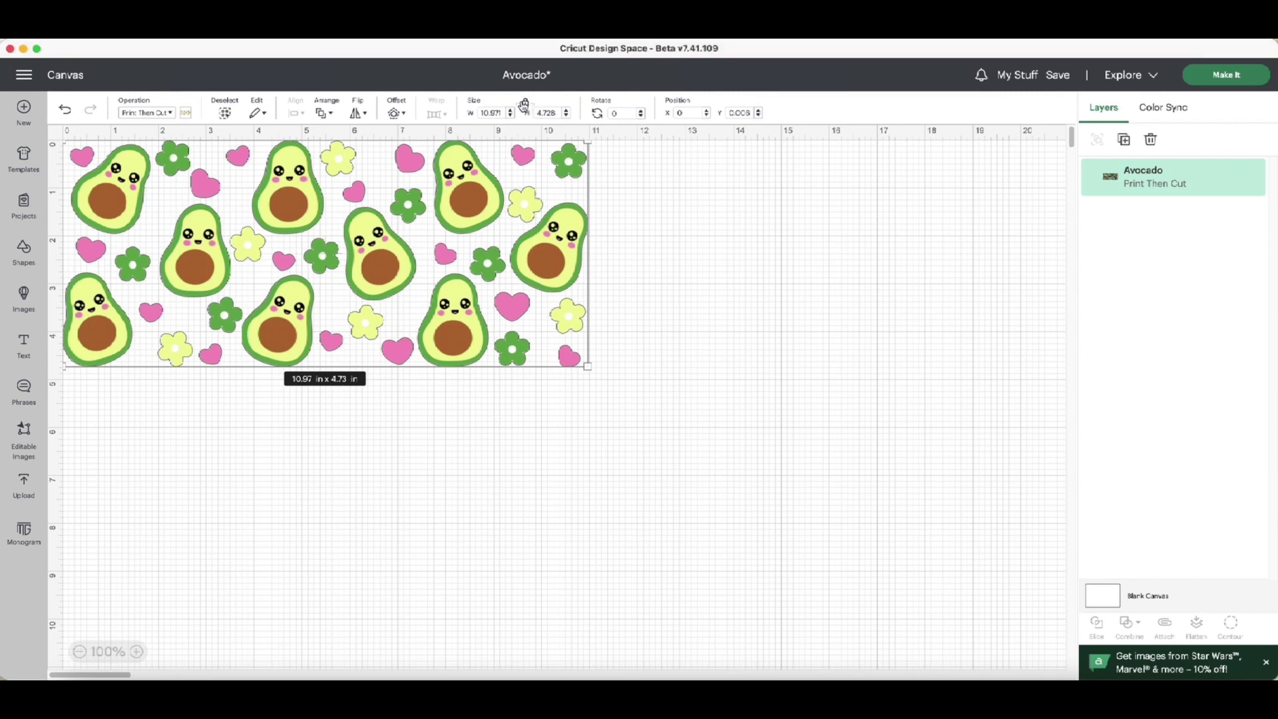
pyautogui.click(525, 105)
pyautogui.click(556, 113)
pyautogui.write('4')
pyautogui.click(504, 113)
pyautogui.write('9.2')
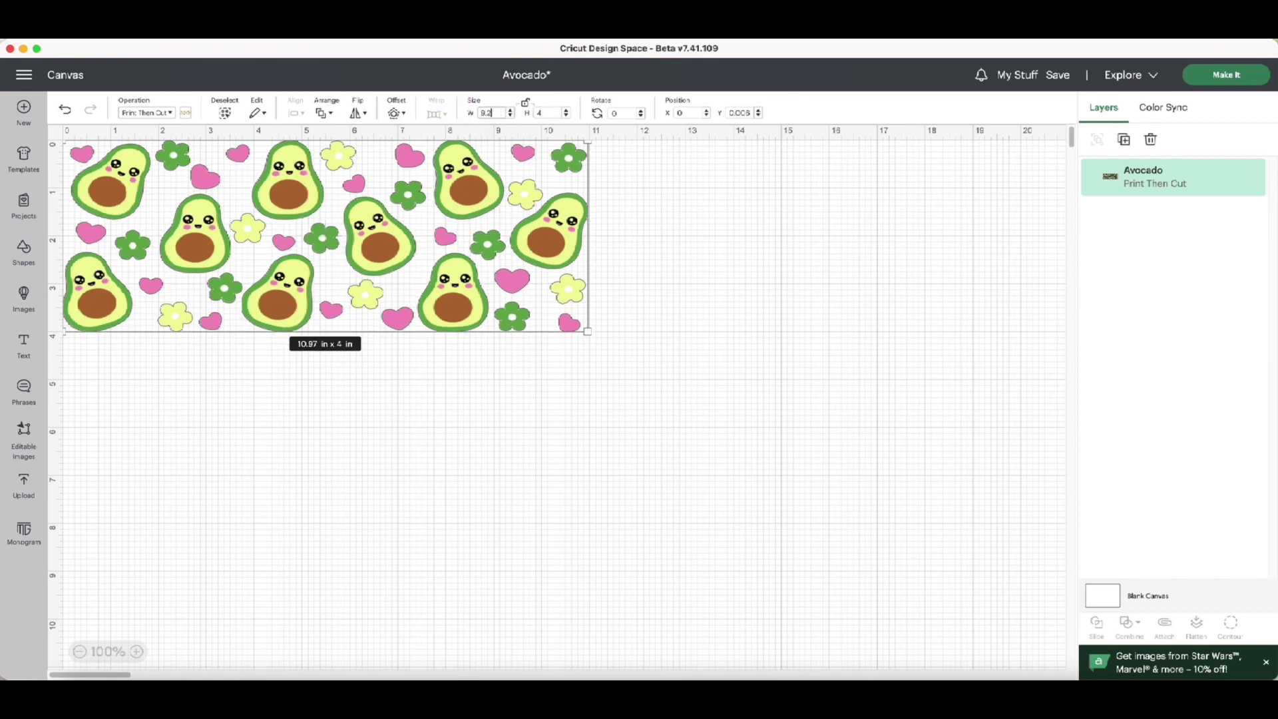
pyautogui.press('Return')
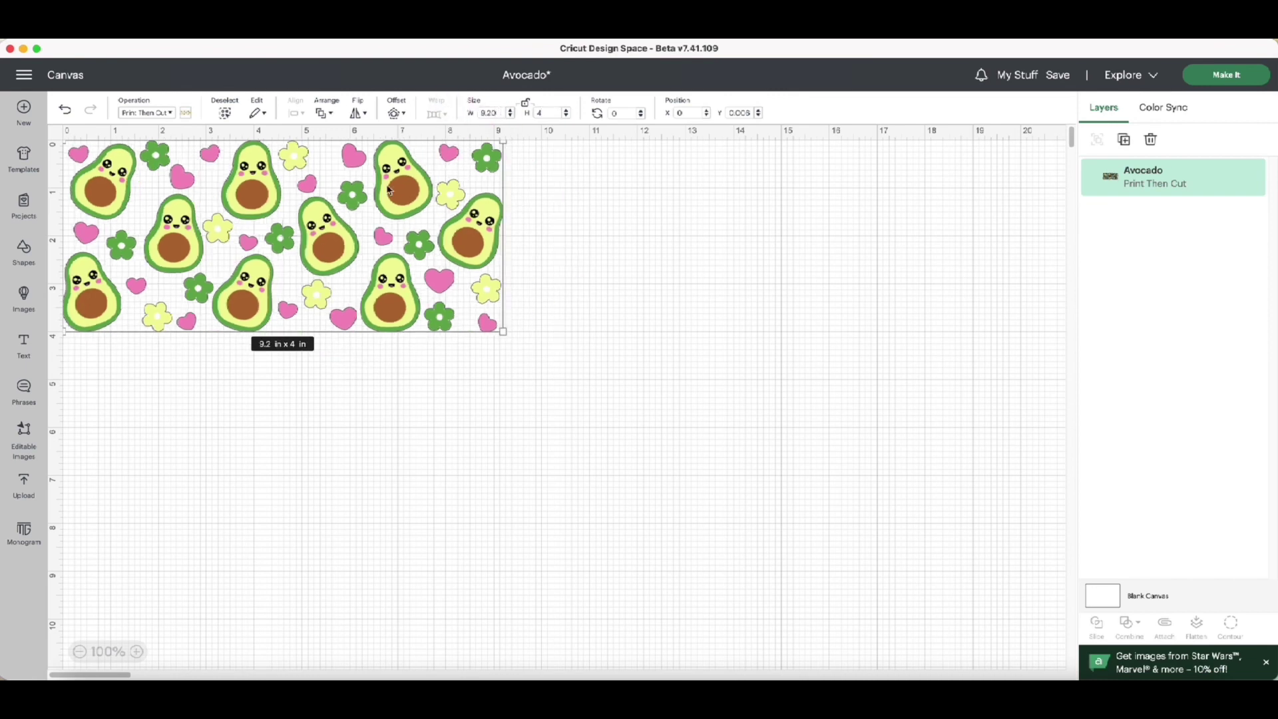
# Step: Duplicate the avocado pattern, move the copy to the right, and set its operation to Basic Cut
pyautogui.rightClick(380, 227)
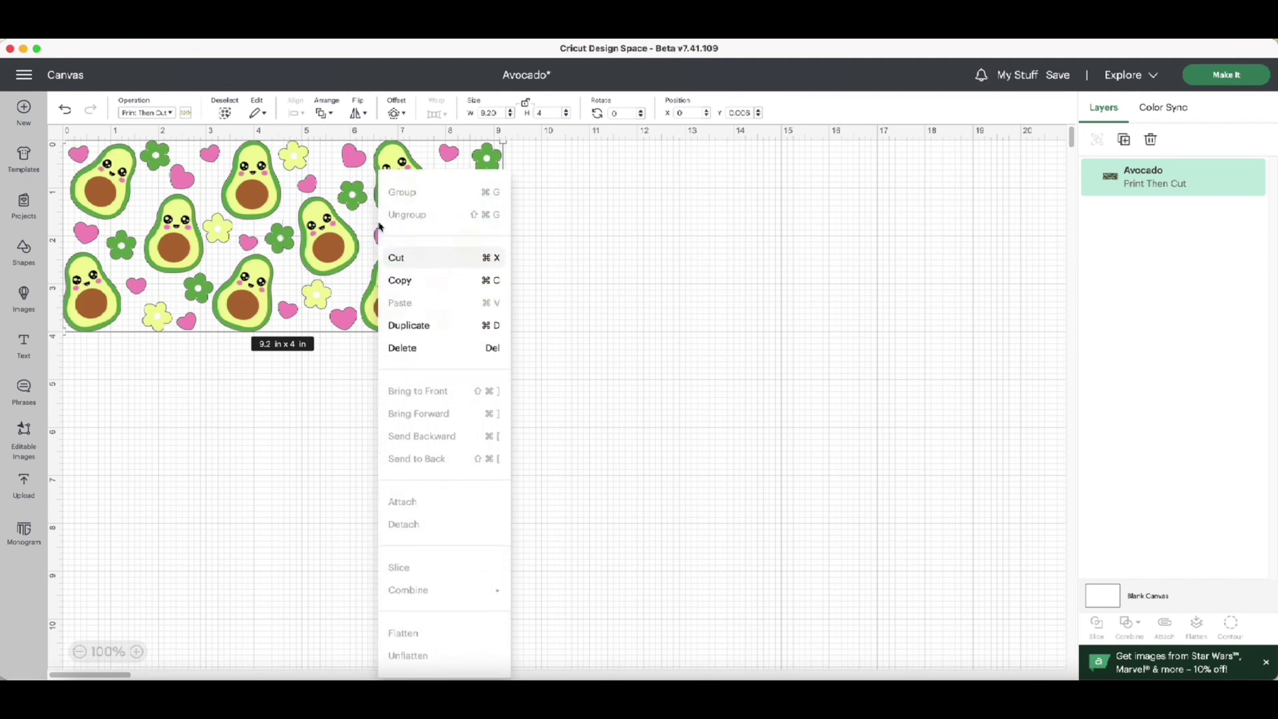
pyautogui.click(436, 326)
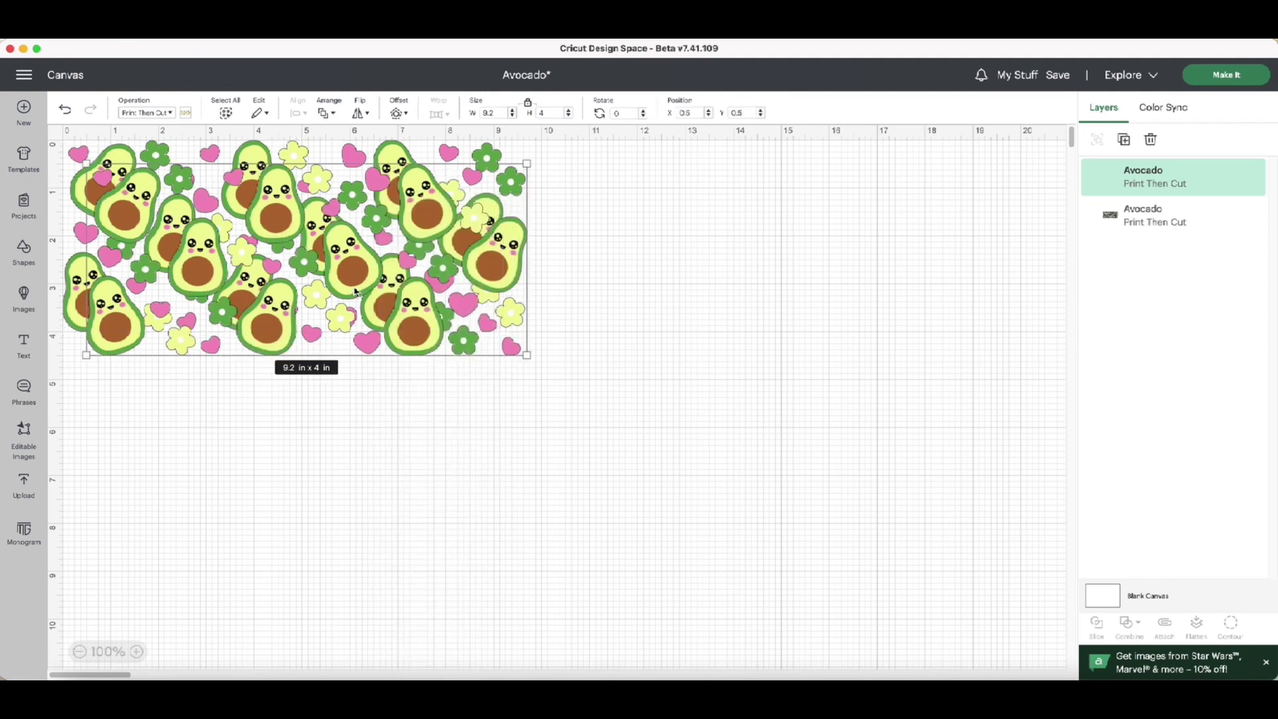
pyautogui.moveTo(435, 326); pyautogui.dragTo(913, 338)
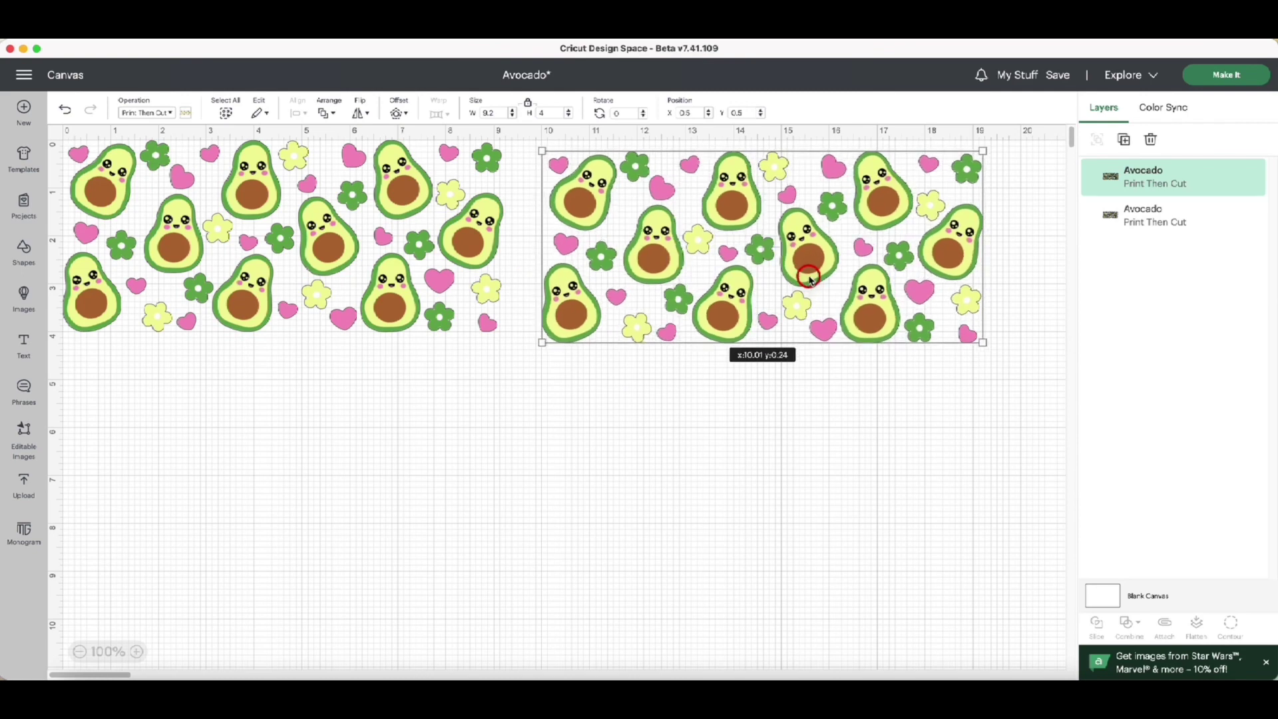
pyautogui.click(147, 113)
pyautogui.click(195, 167)
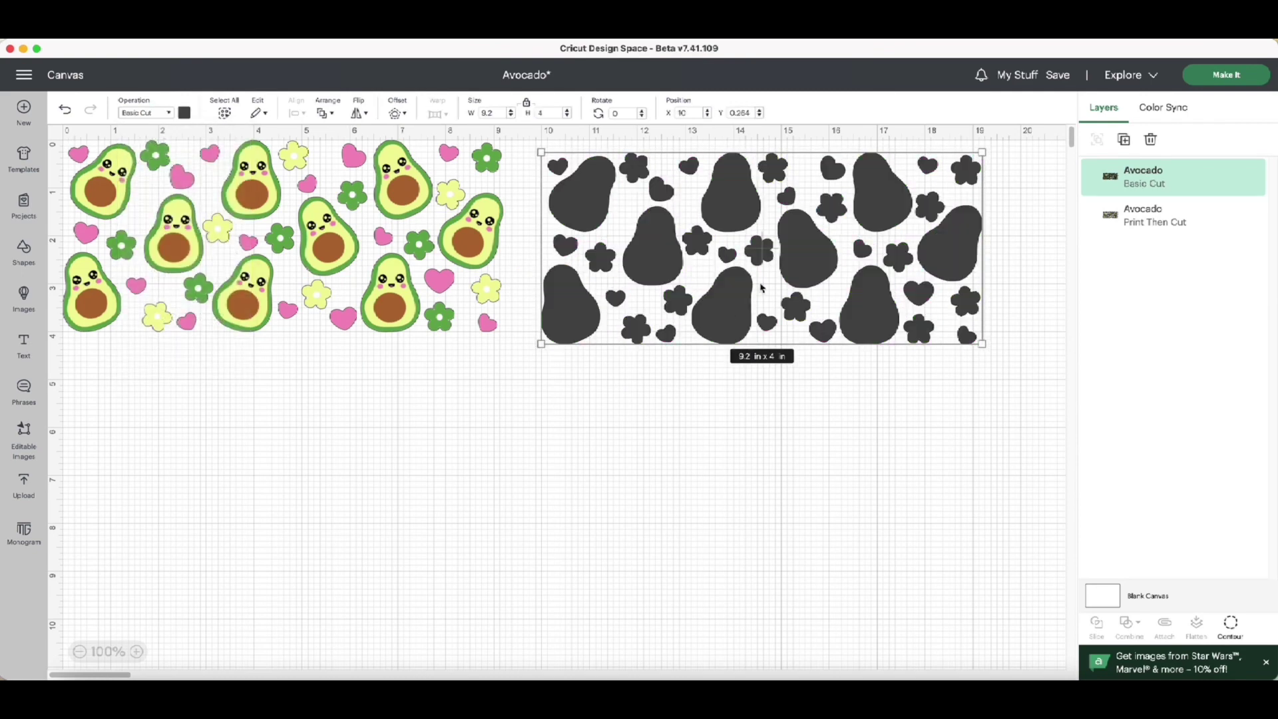
pyautogui.moveTo(361, 236)
pyautogui.mouseDown()
pyautogui.moveTo(827, 247)
pyautogui.moveTo(358, 231)
pyautogui.mouseUp()
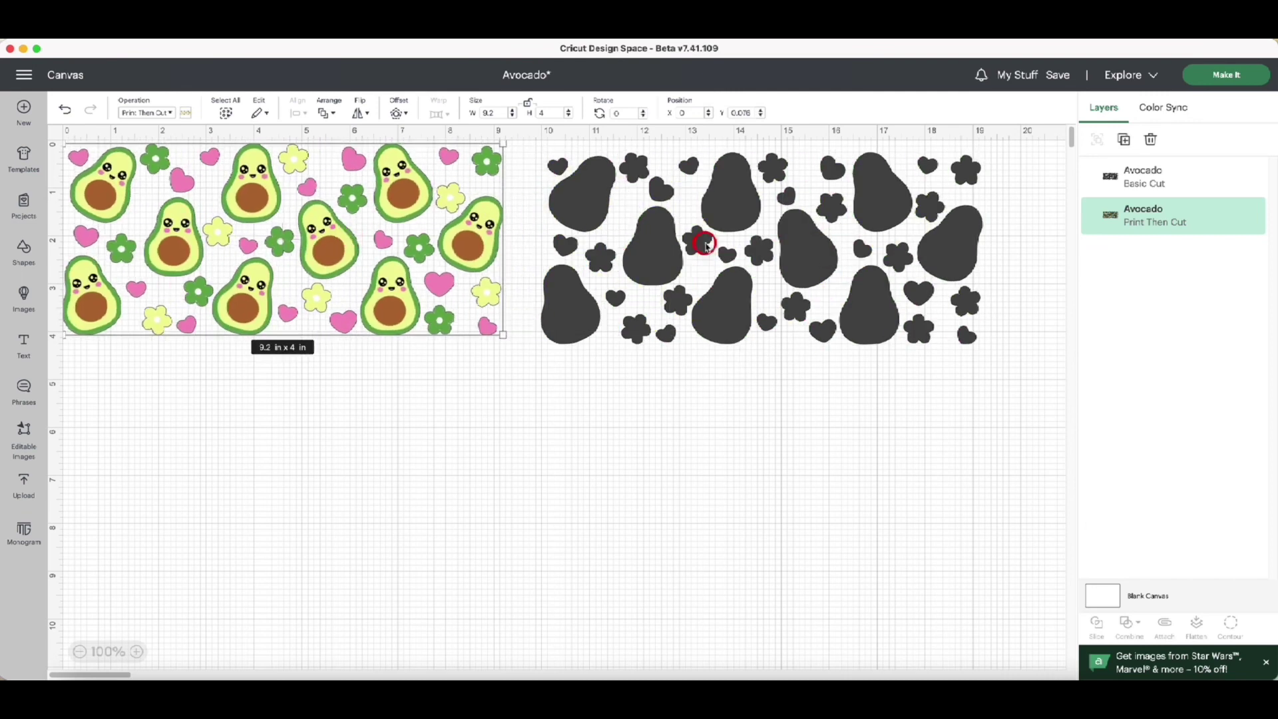
pyautogui.click(707, 247)
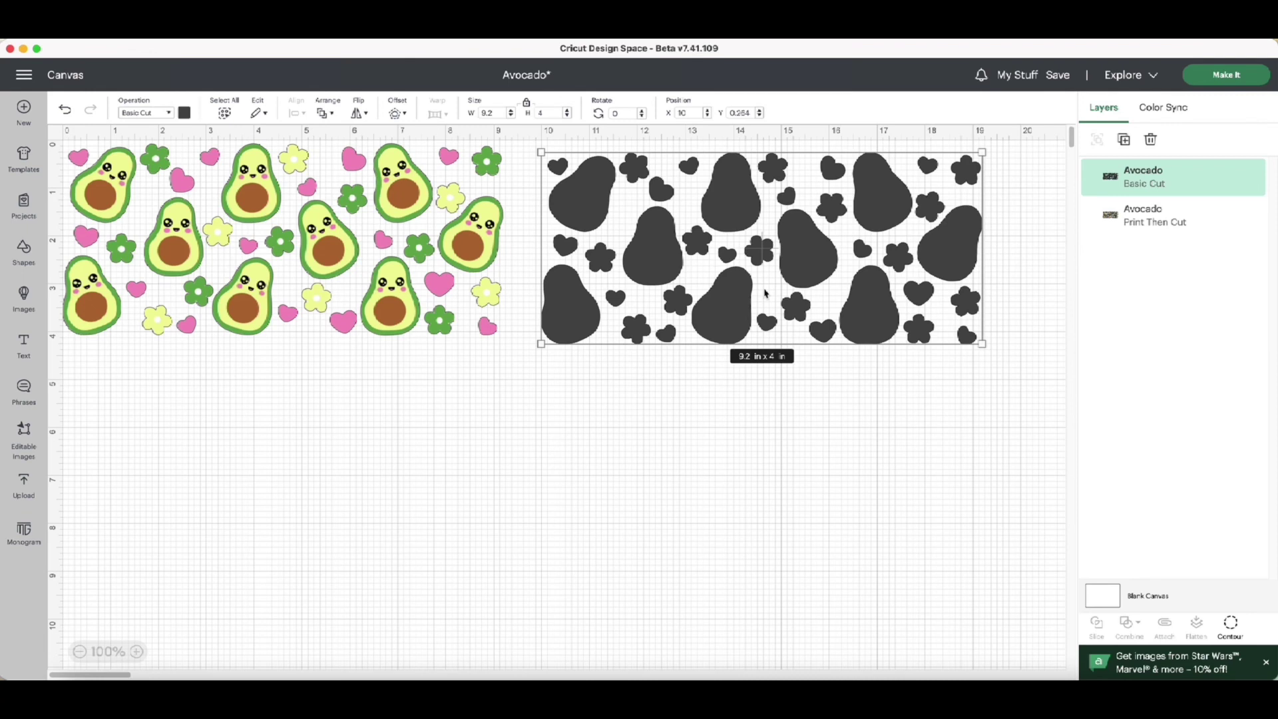
pyautogui.click(1224, 75)
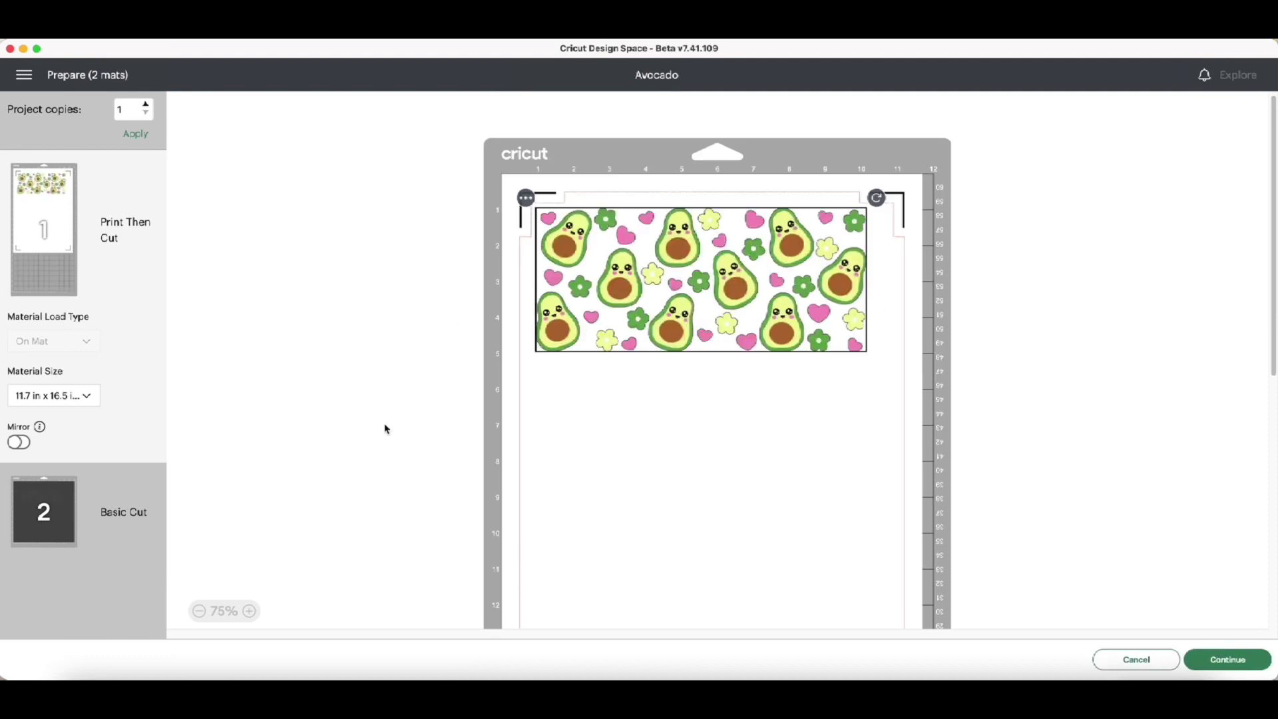
pyautogui.click(73, 399)
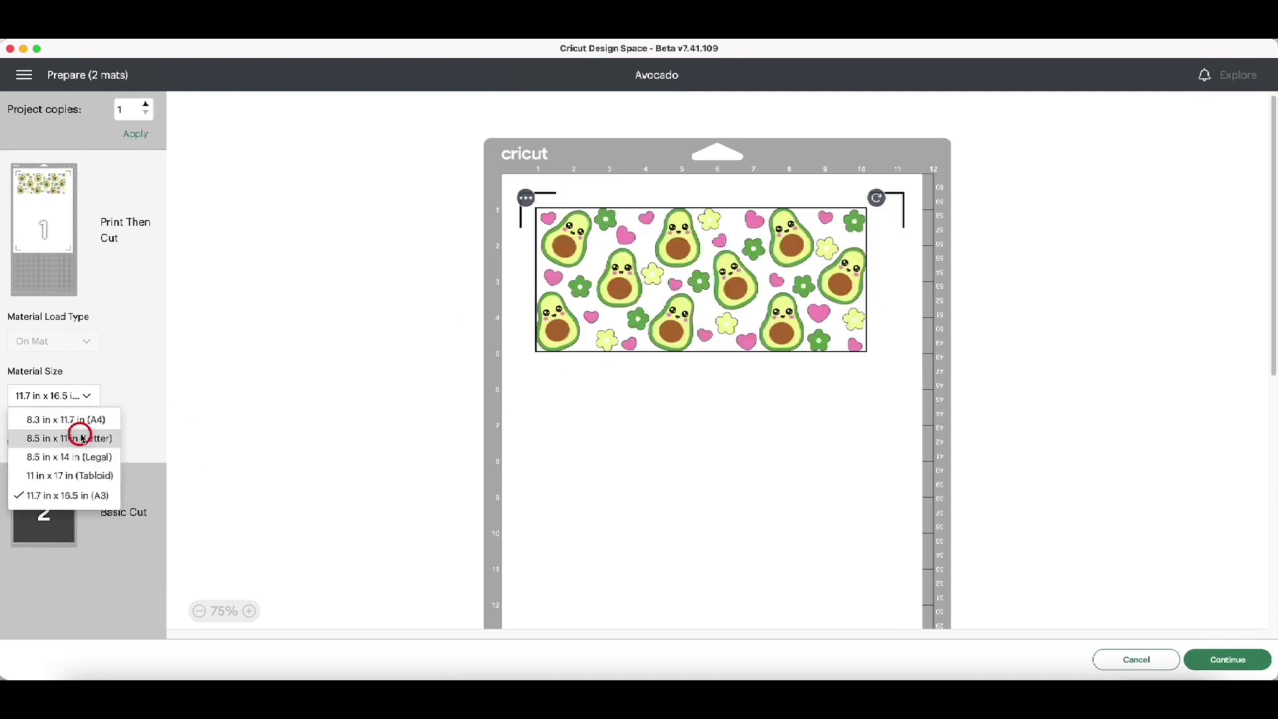
pyautogui.click(78, 435)
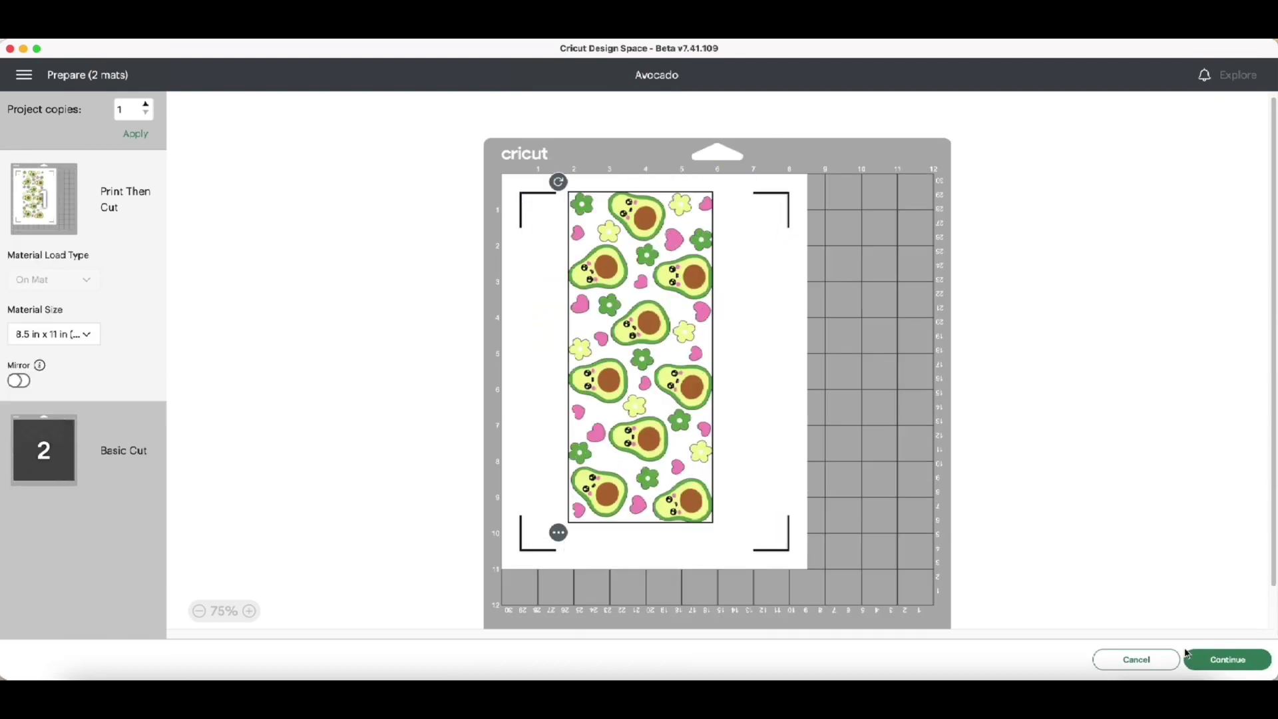
pyautogui.moveTo(655, 432); pyautogui.dragTo(621, 444)
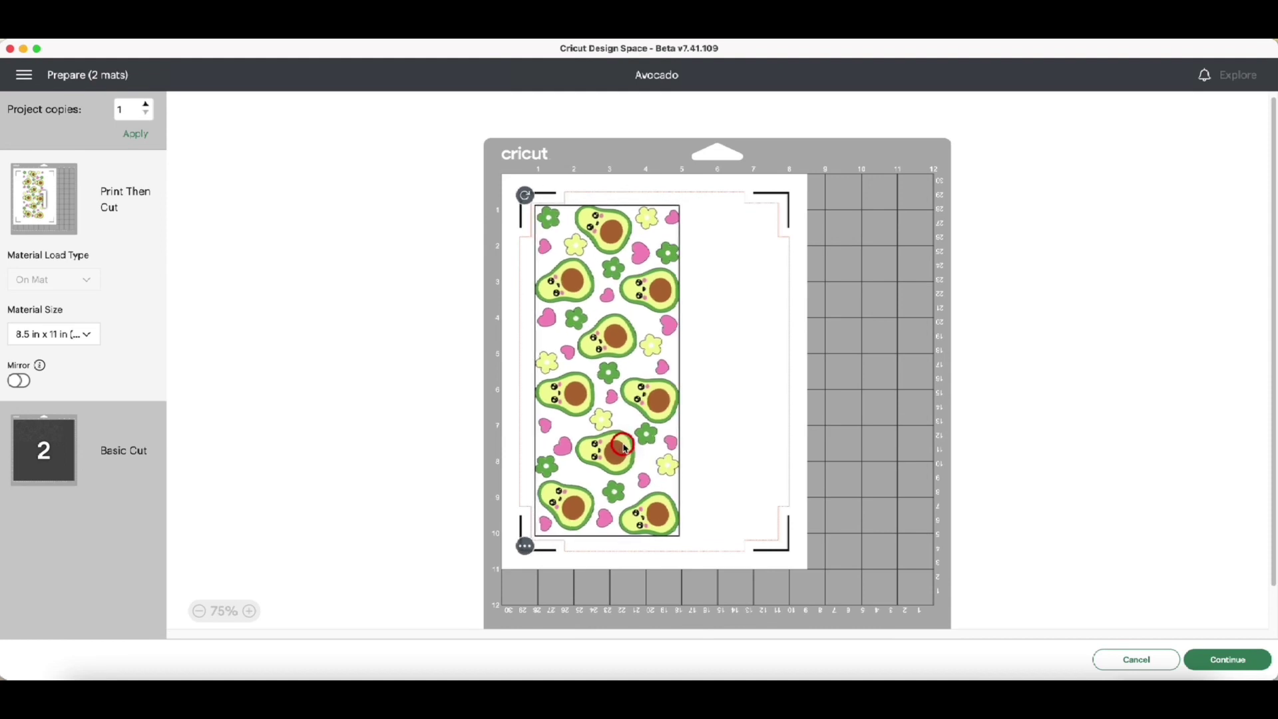
pyautogui.click(1134, 660)
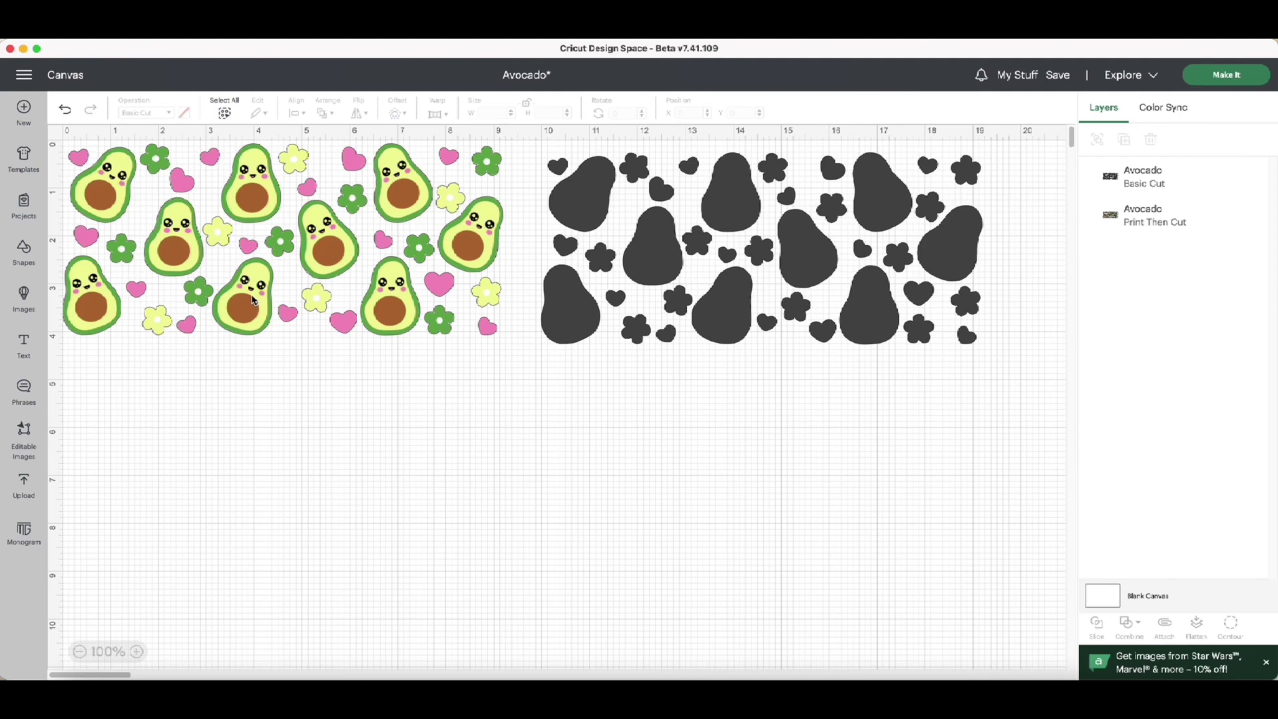
# Step: Duplicate the print pattern below the original and resize it to 2.8 in by 8.2 in
pyautogui.rightClick(270, 266)
pyautogui.click(326, 326)
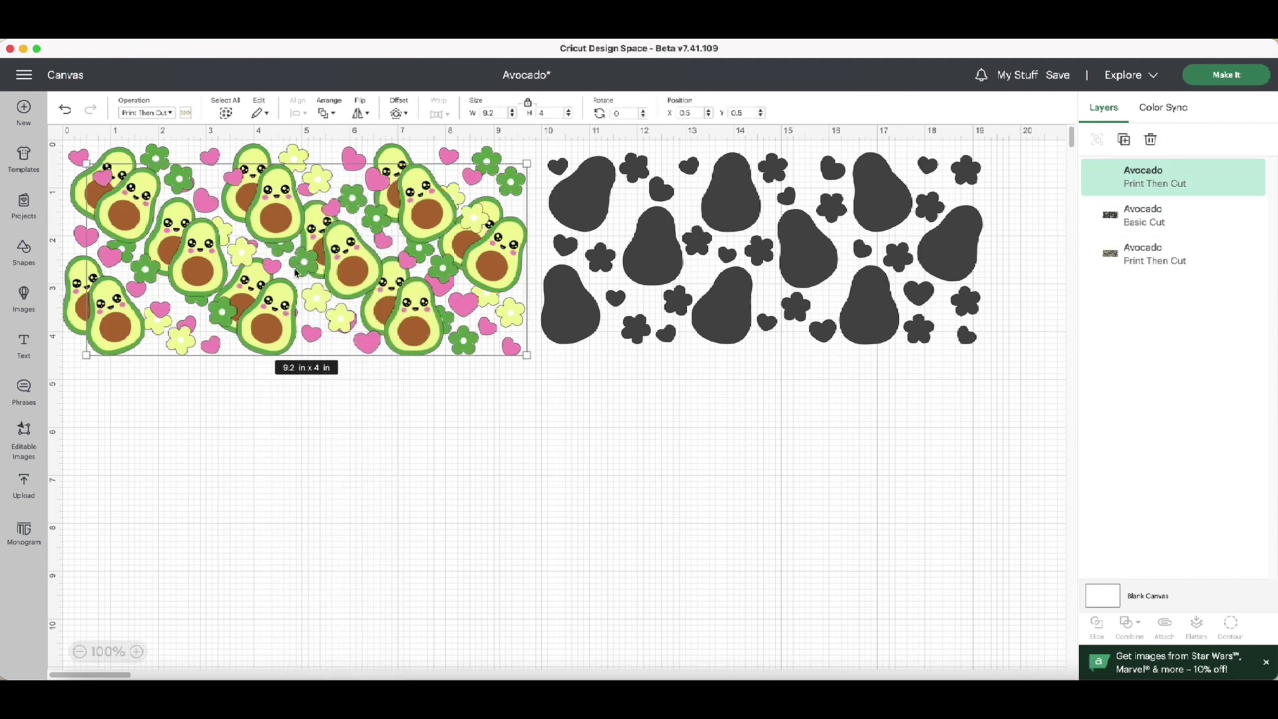
pyautogui.moveTo(297, 275); pyautogui.dragTo(285, 499)
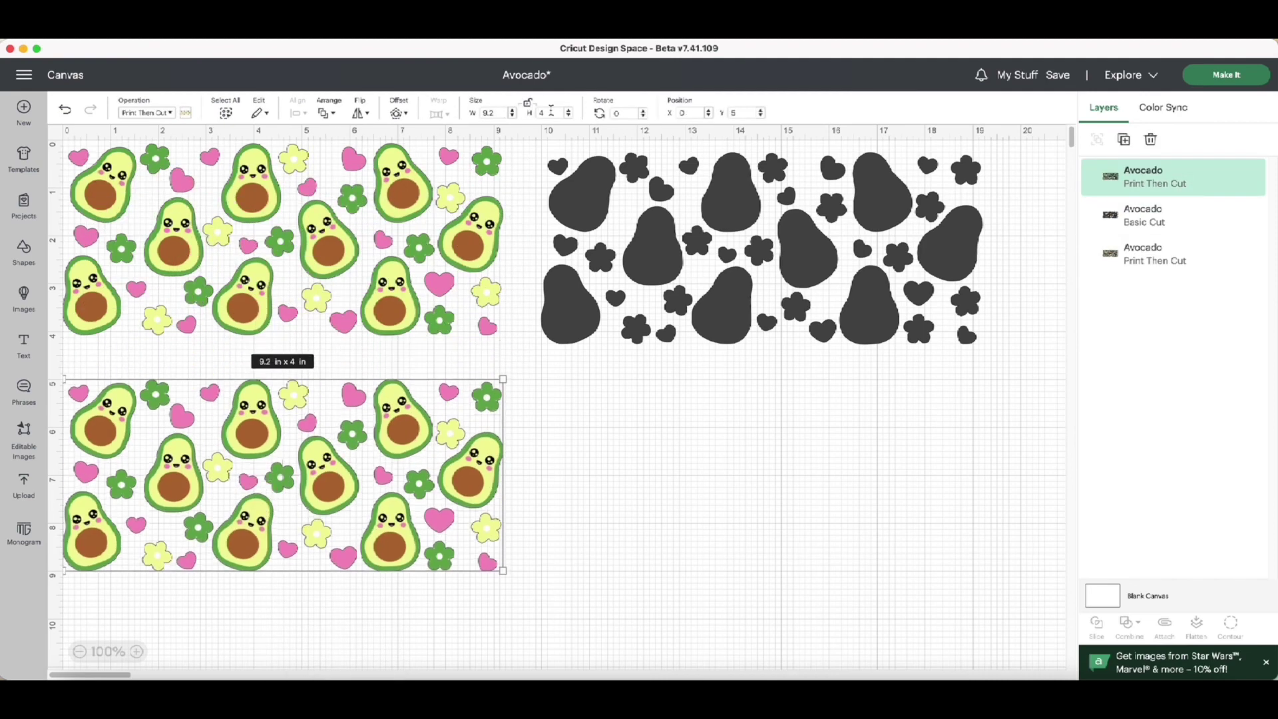
pyautogui.click(530, 112)
pyautogui.click(476, 115)
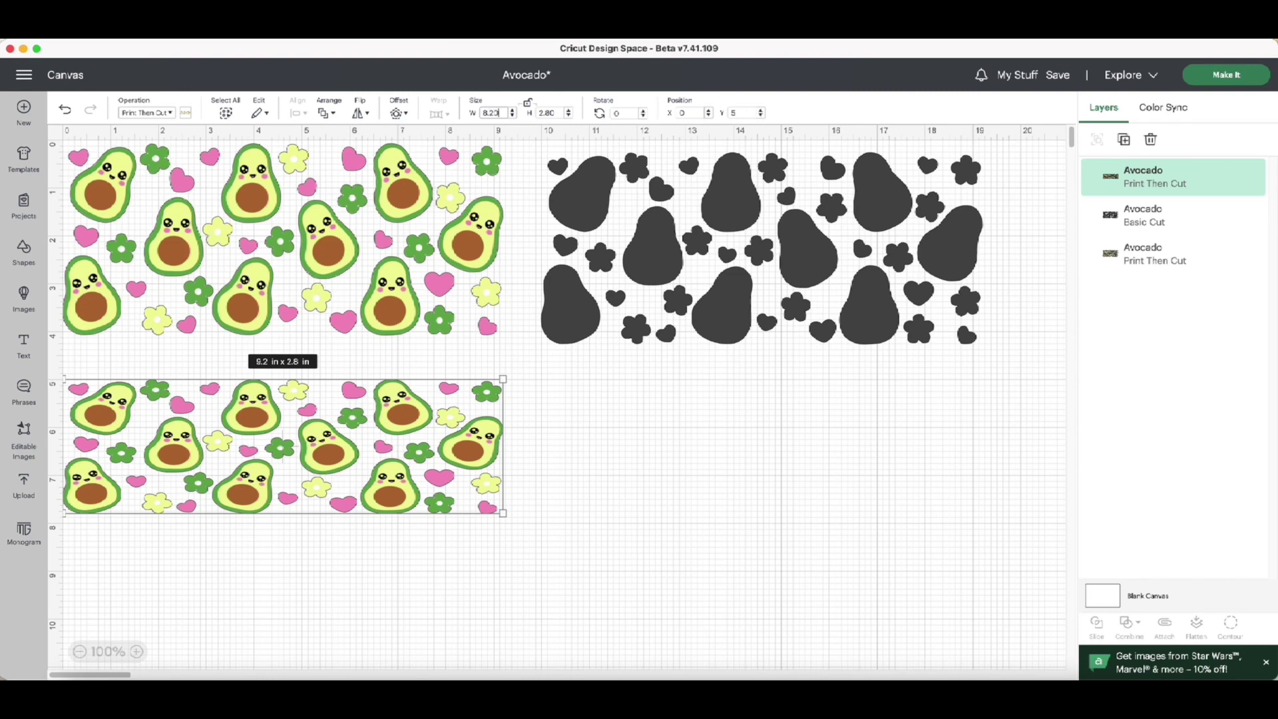
pyautogui.press('Return')
pyautogui.moveTo(390, 459); pyautogui.dragTo(387, 431)
# Step: Duplicate the smaller pattern to the right and switch the copy to Basic Cut
pyautogui.rightClick(352, 459)
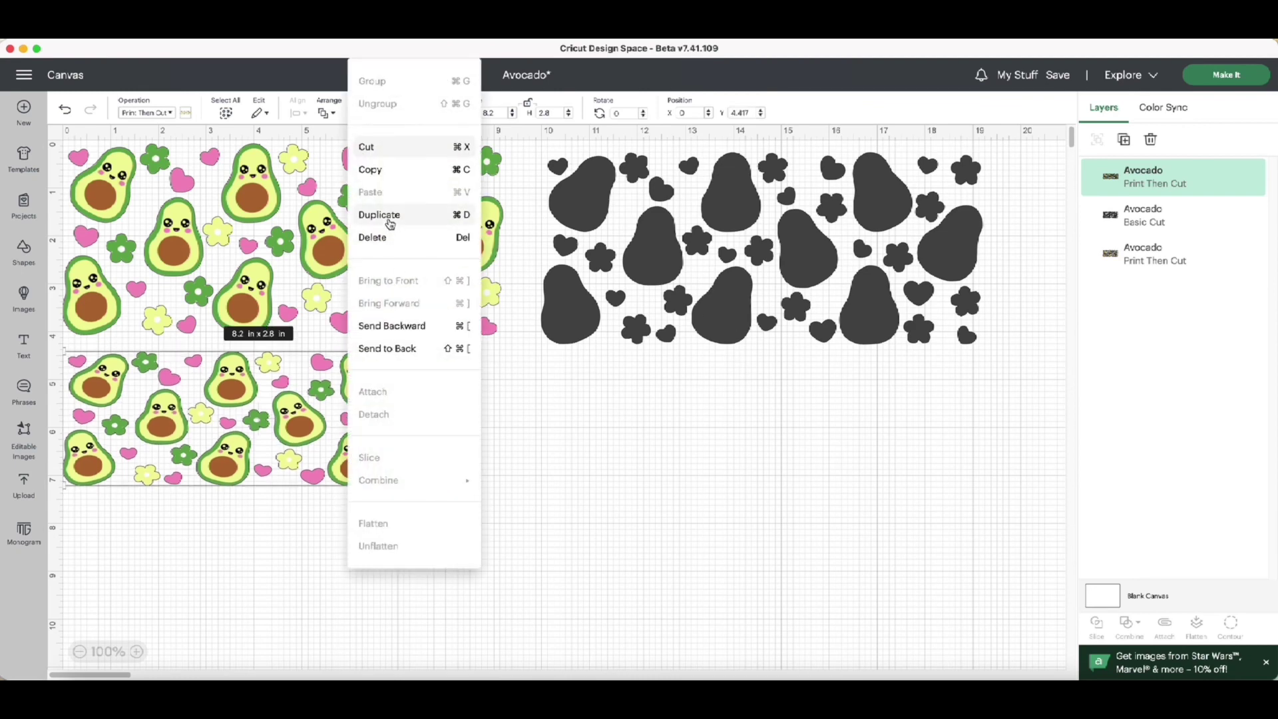
pyautogui.click(390, 223)
pyautogui.moveTo(390, 224); pyautogui.dragTo(719, 471)
pyautogui.click(158, 109)
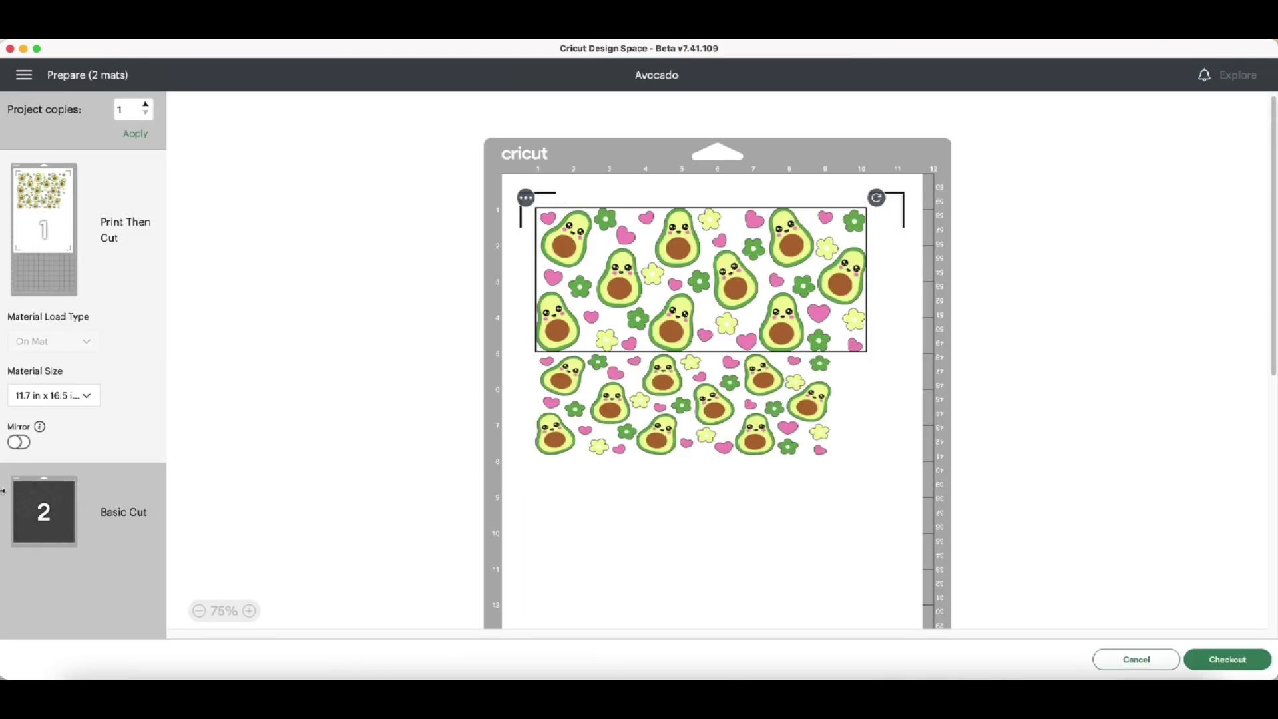
# Step: Set the Print Then Cut mat to 8.5 x 11 in letter paper and shift the print
pyautogui.click(43, 399)
pyautogui.click(73, 440)
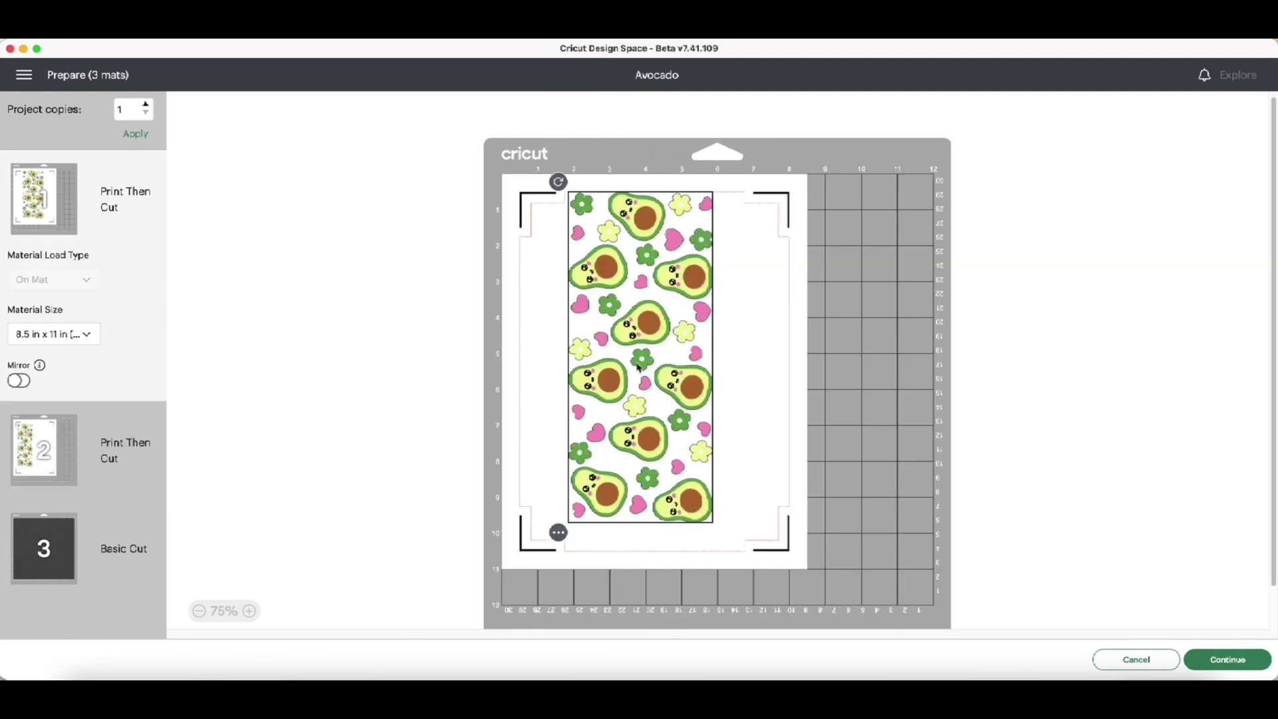
pyautogui.moveTo(639, 368); pyautogui.dragTo(602, 381)
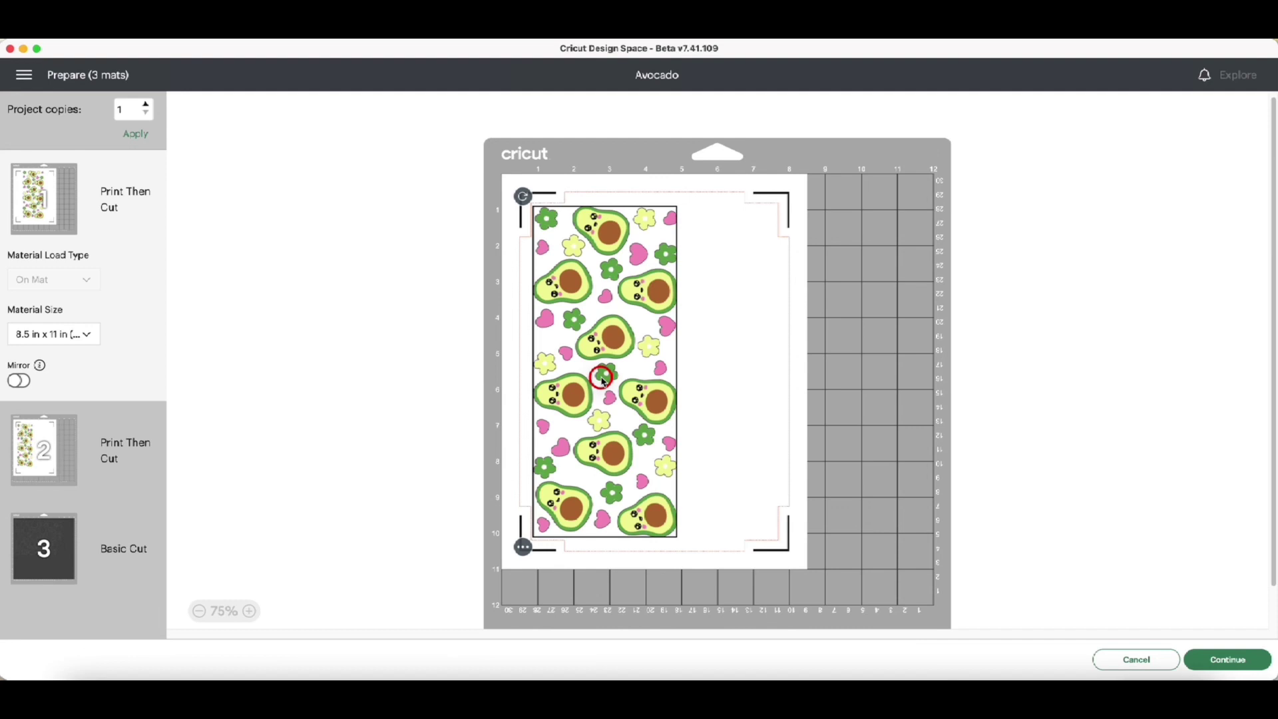
# Step: Move the narrower avocado print from mat 2 onto mat 1 and position it beside the other print
pyautogui.click(51, 449)
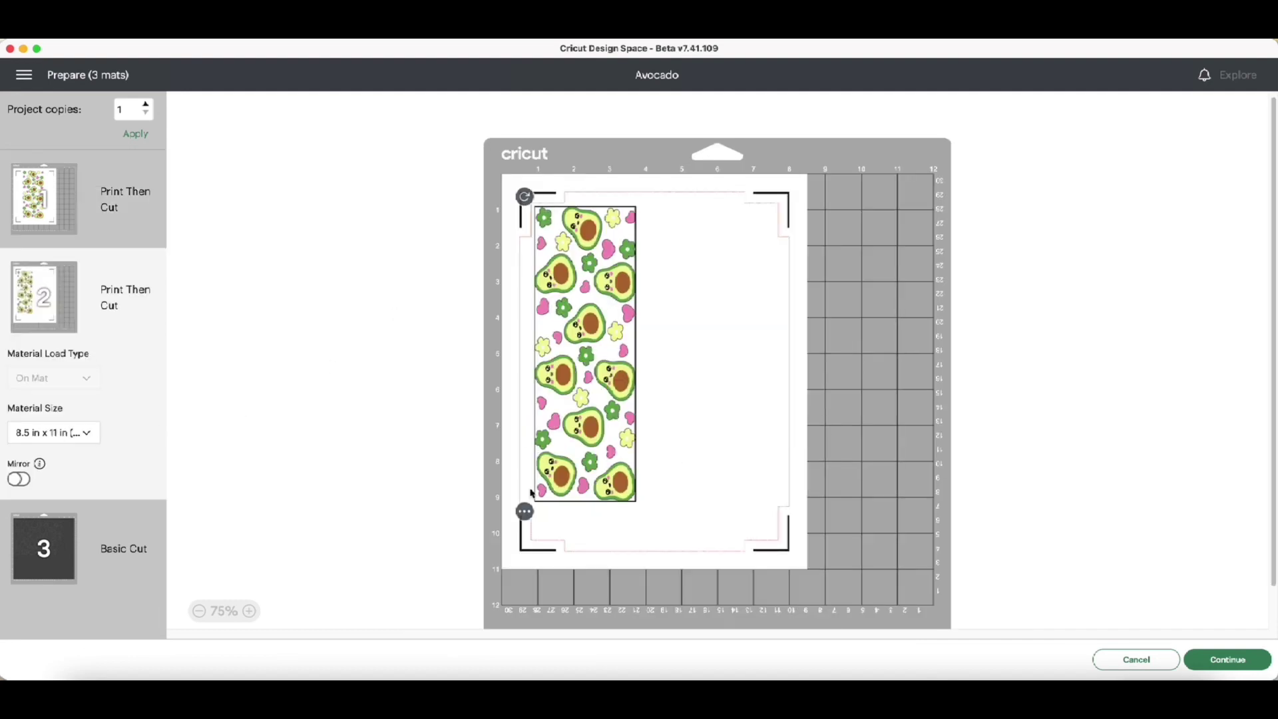
pyautogui.click(524, 511)
pyautogui.click(531, 540)
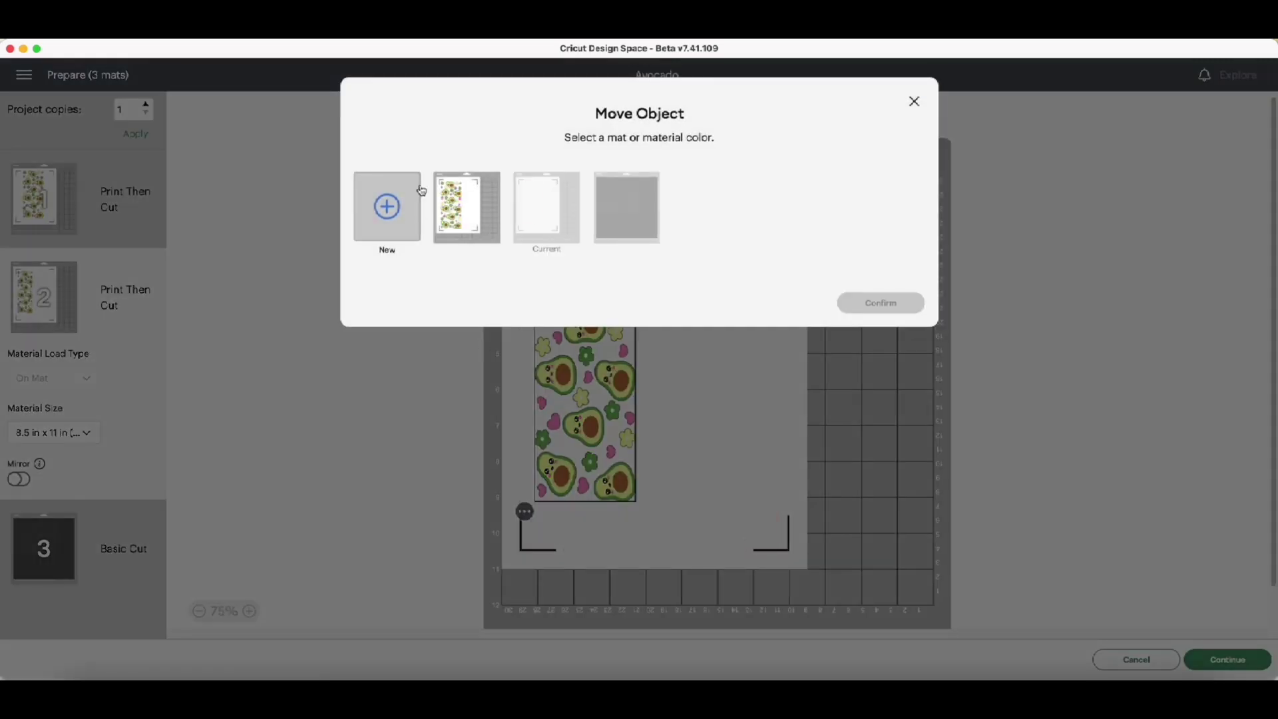
pyautogui.click(462, 208)
pyautogui.click(894, 303)
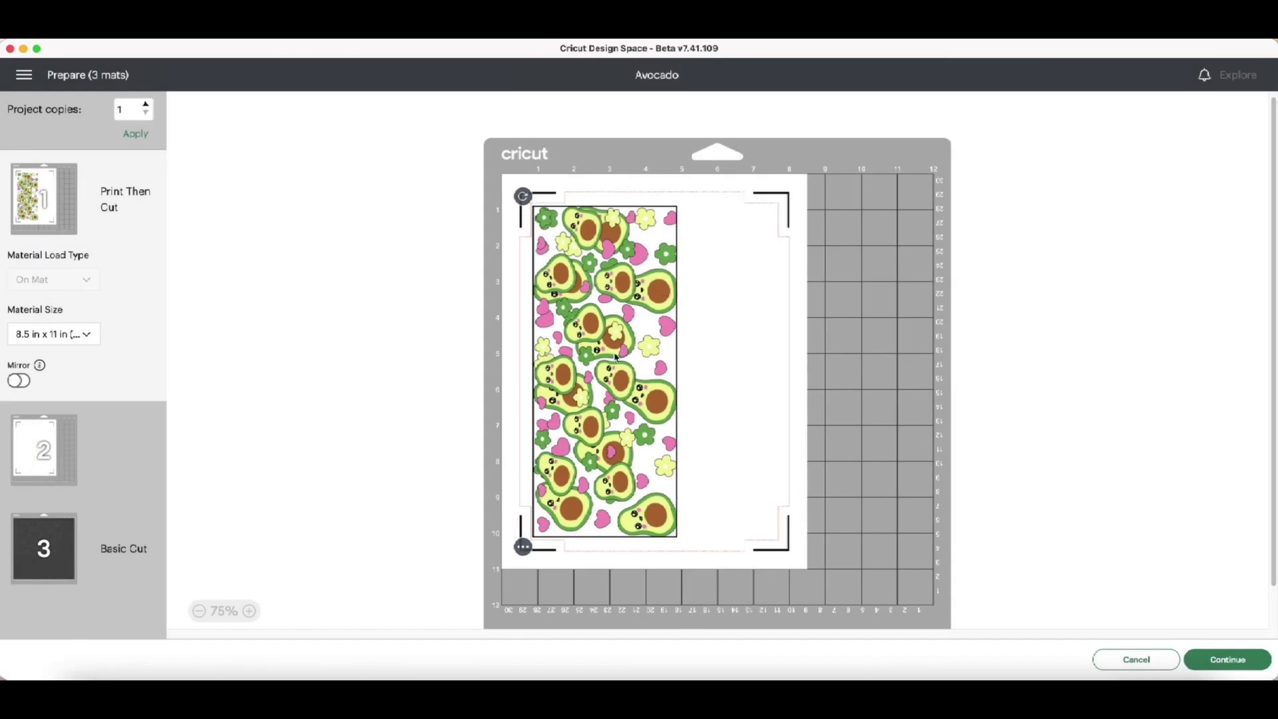
pyautogui.moveTo(622, 358); pyautogui.dragTo(737, 387)
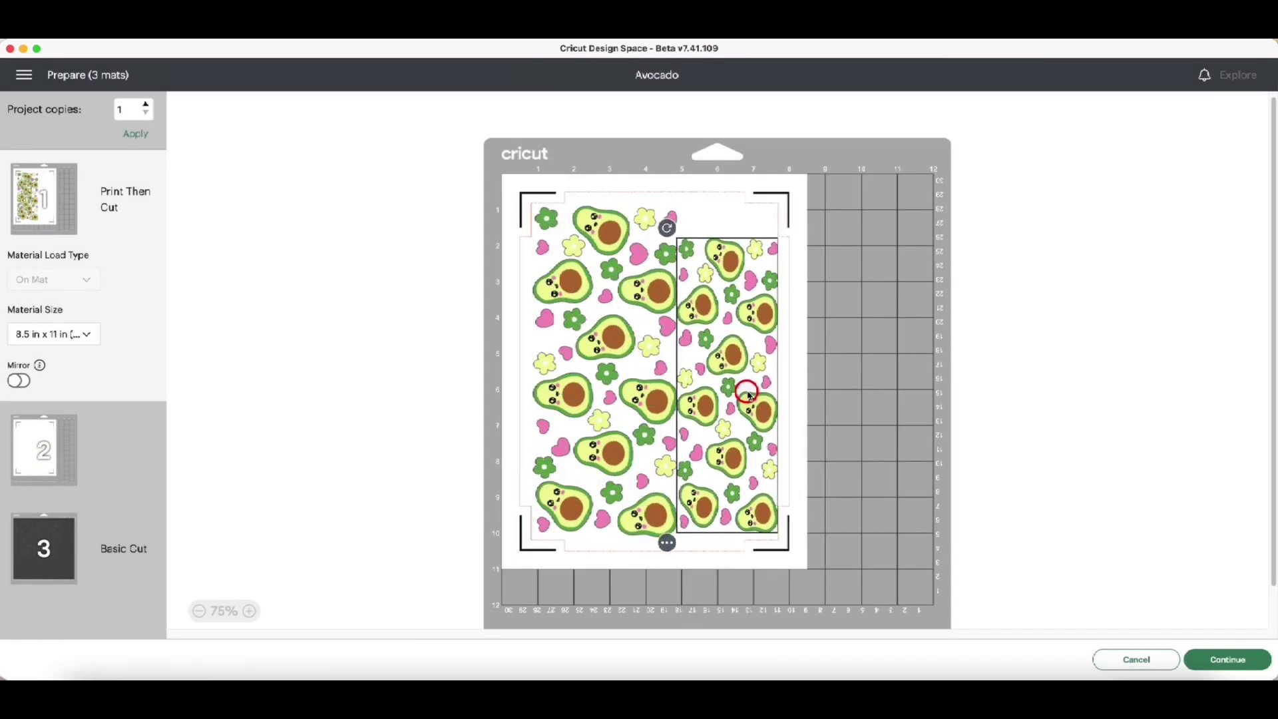
pyautogui.click(612, 419)
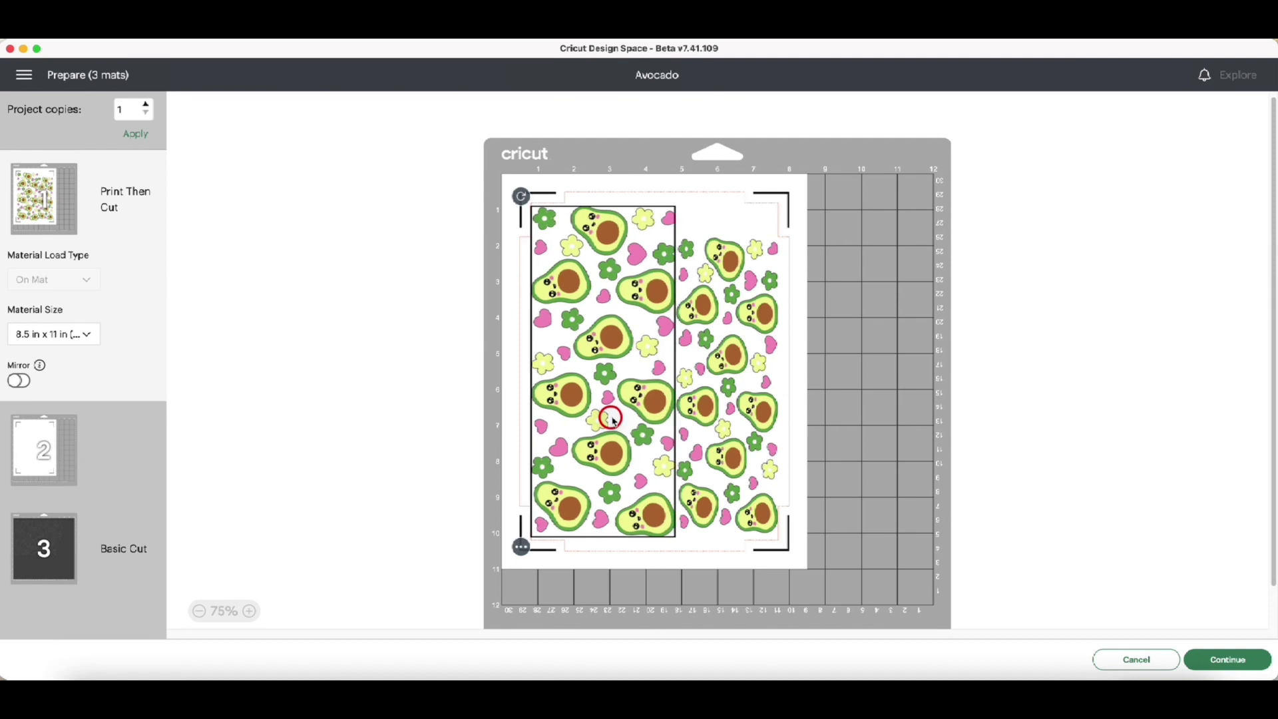
pyautogui.moveTo(743, 438); pyautogui.dragTo(739, 405)
pyautogui.click(865, 456)
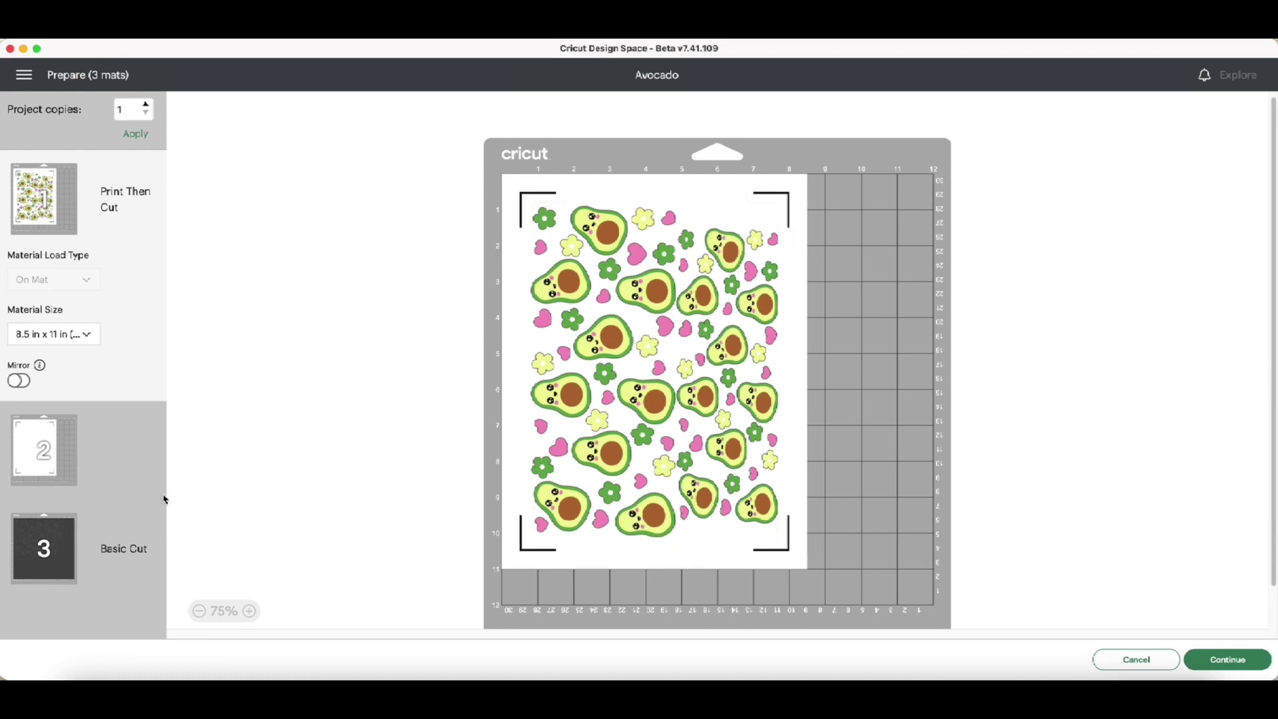
# Step: Nudge the lower cut outlines on the Basic Cut mat, then continue to the make stage
pyautogui.click(58, 542)
pyautogui.moveTo(695, 383); pyautogui.dragTo(688, 386)
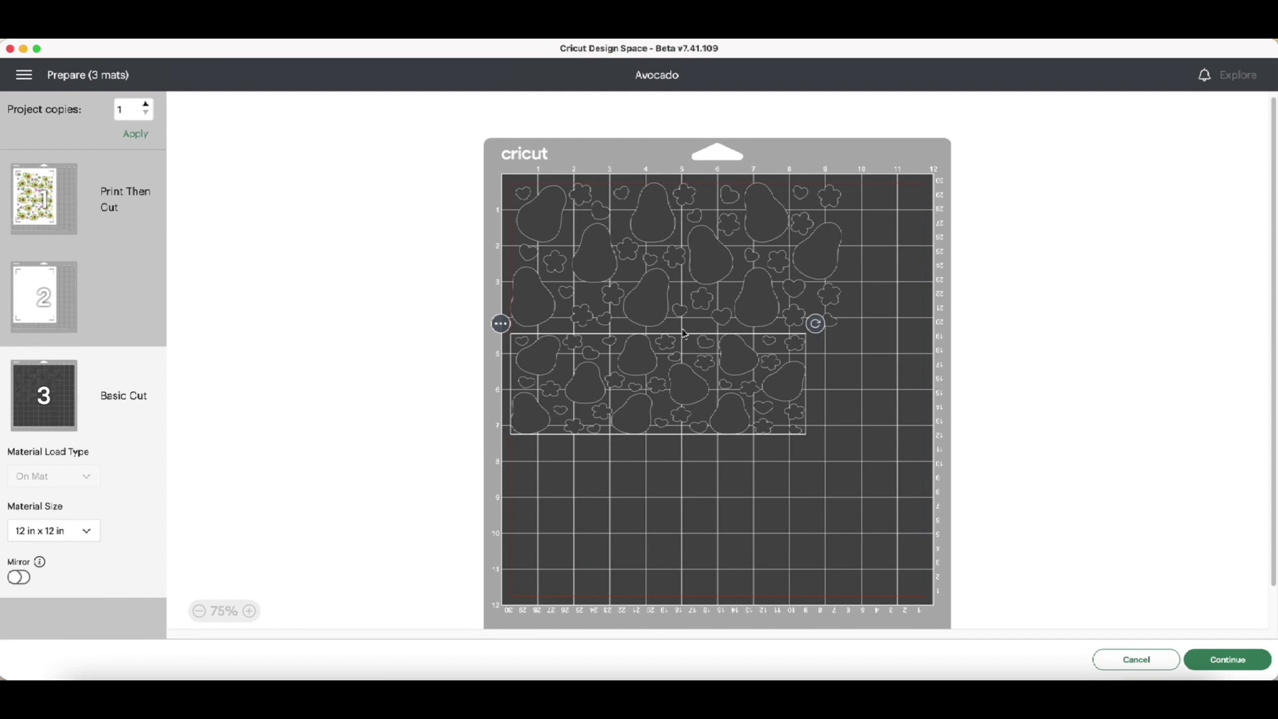
pyautogui.click(1218, 659)
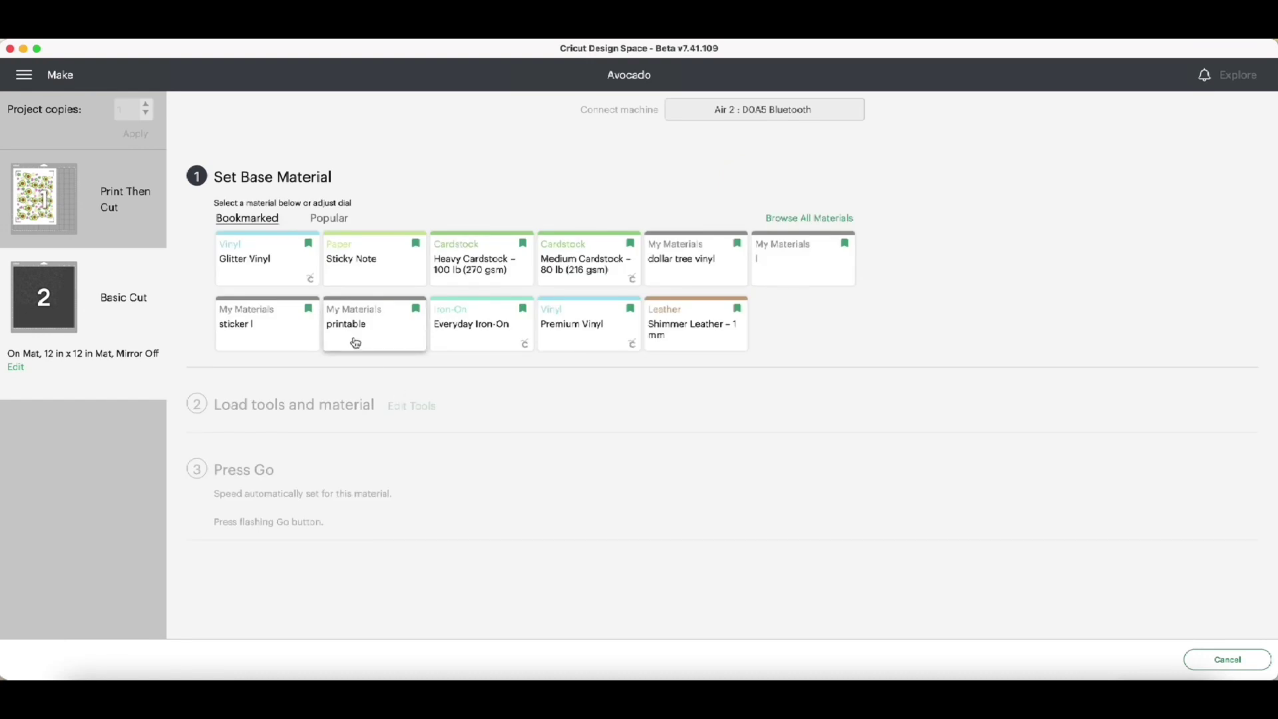
# Step: Choose the printable base material with More cut pressure, then view the Print Then Cut mat
pyautogui.moveTo(74, 293)
pyautogui.click(359, 337)
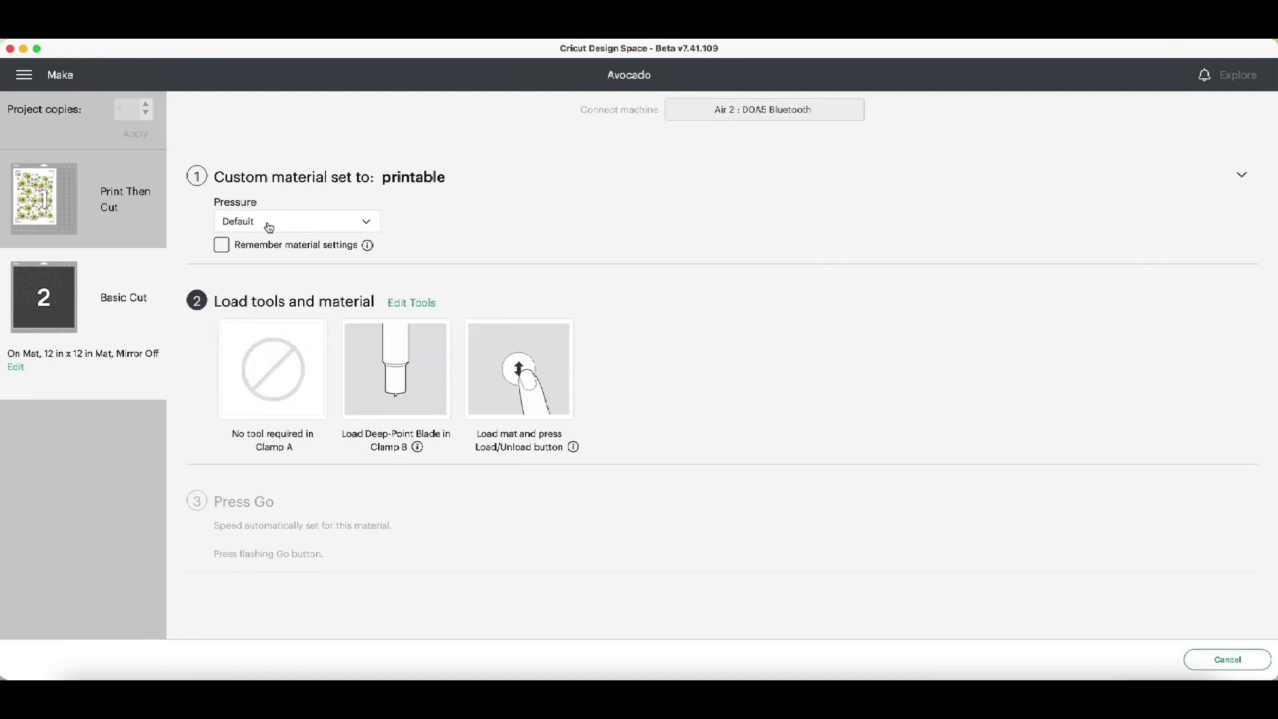
pyautogui.click(301, 219)
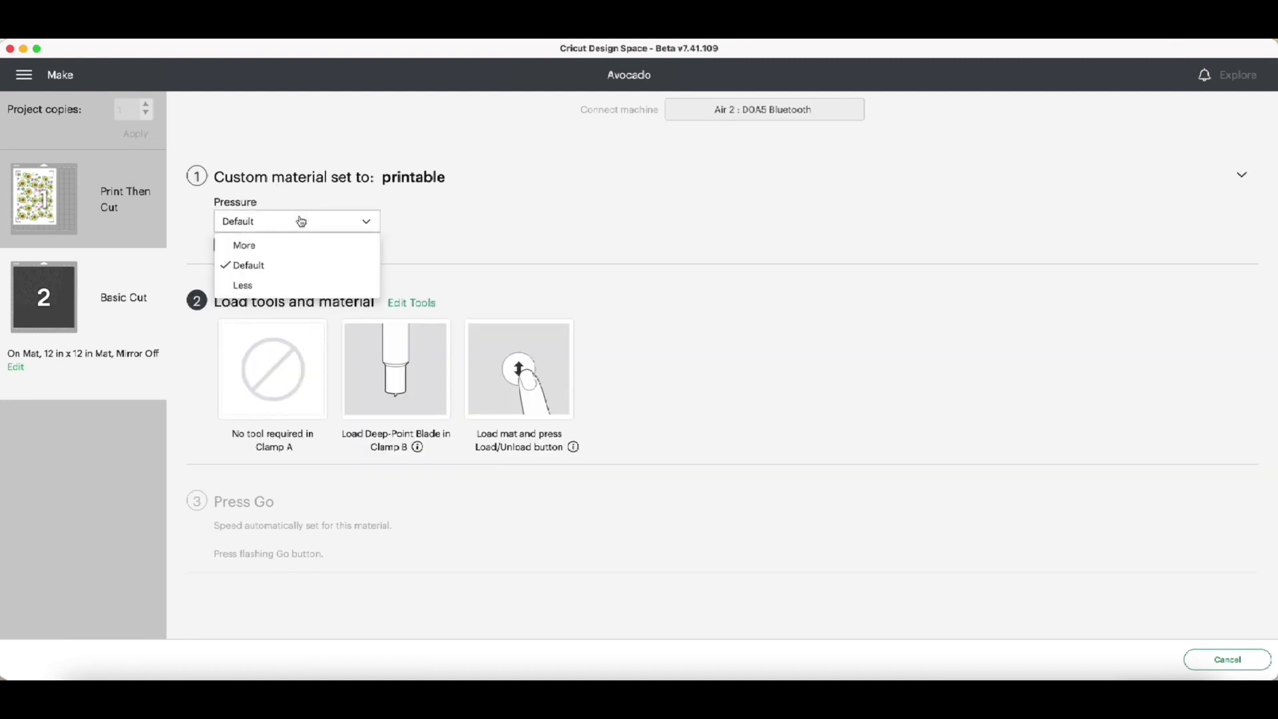
pyautogui.click(308, 248)
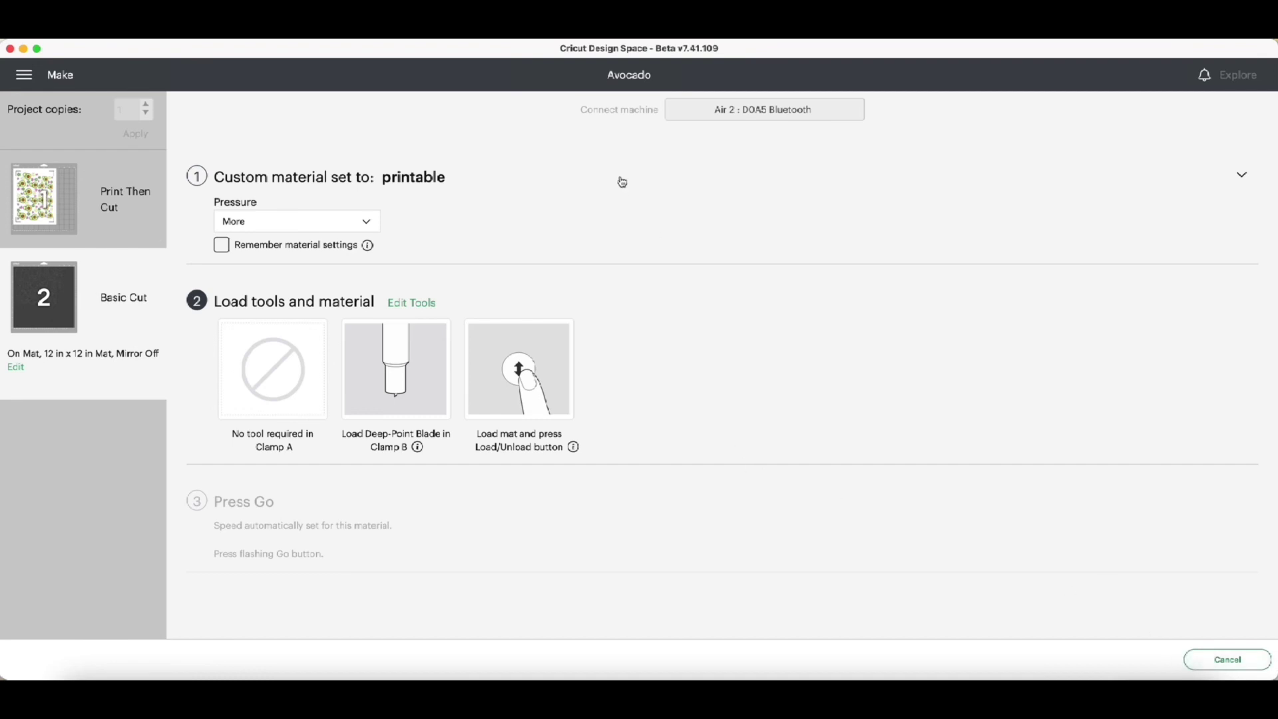
pyautogui.click(158, 216)
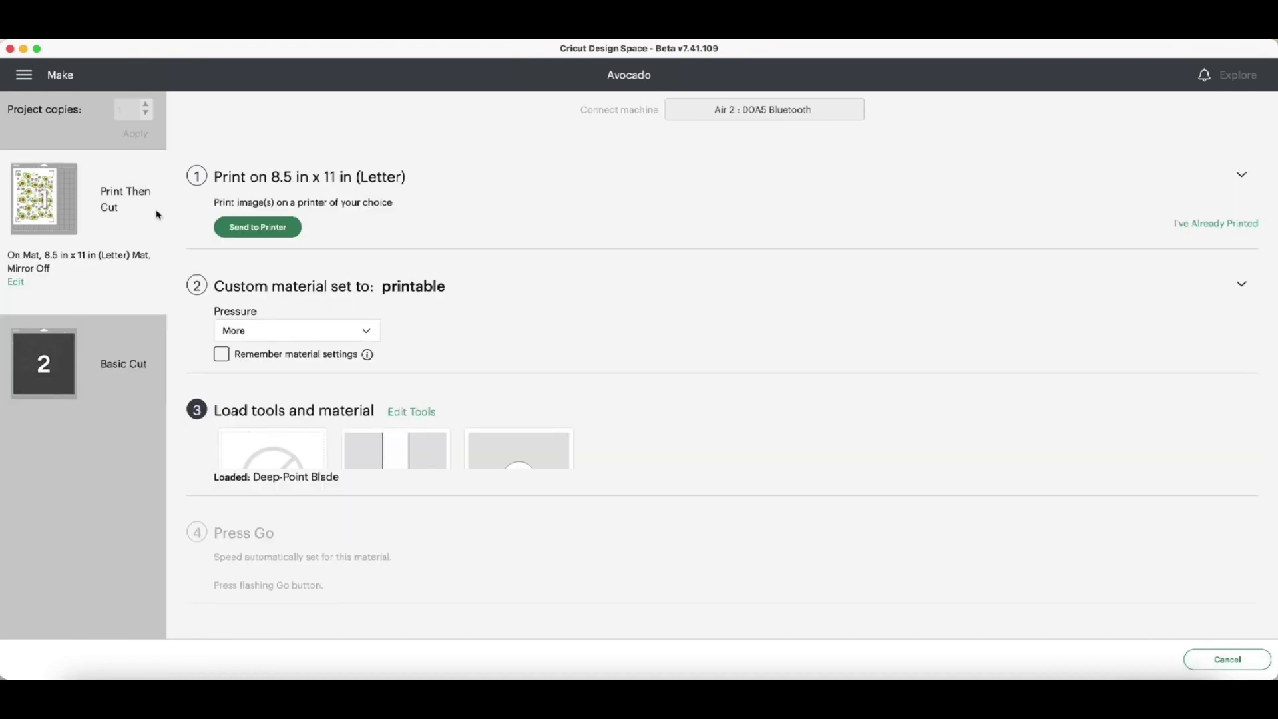
# Step: Send the avocado sheet to the EPSON printer through the system print dialog
pyautogui.click(257, 227)
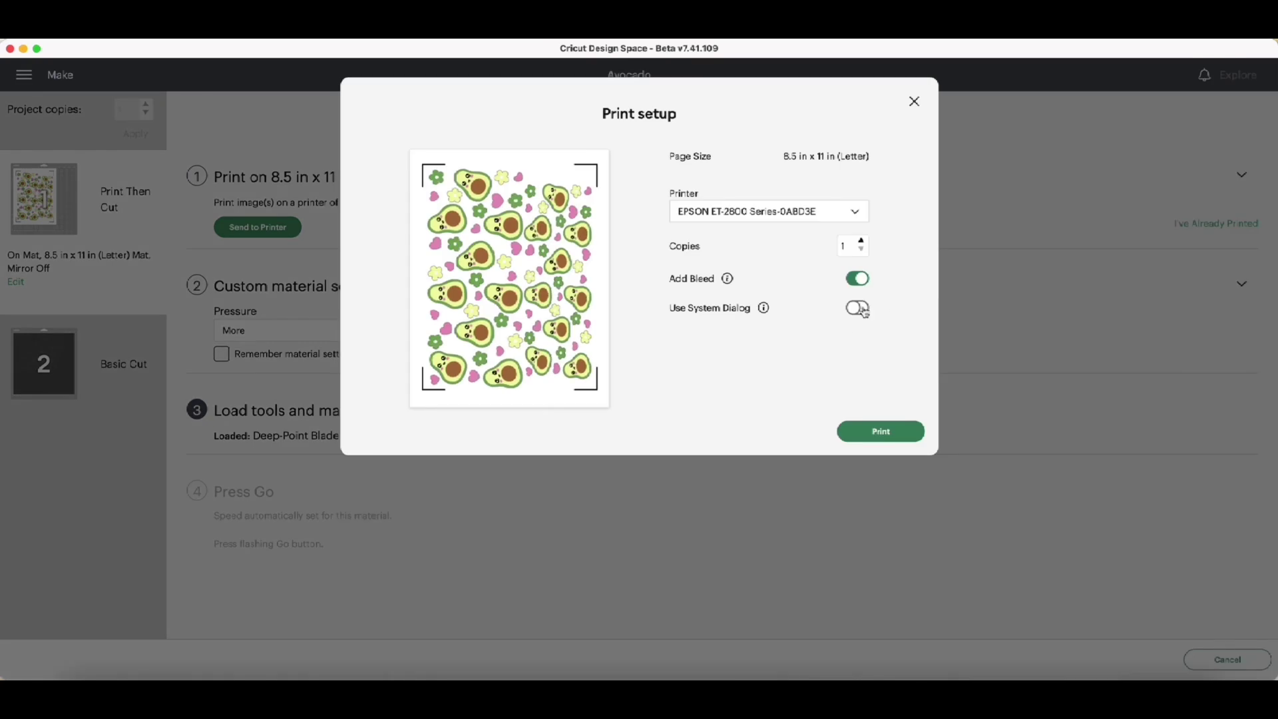
pyautogui.click(857, 307)
pyautogui.click(799, 212)
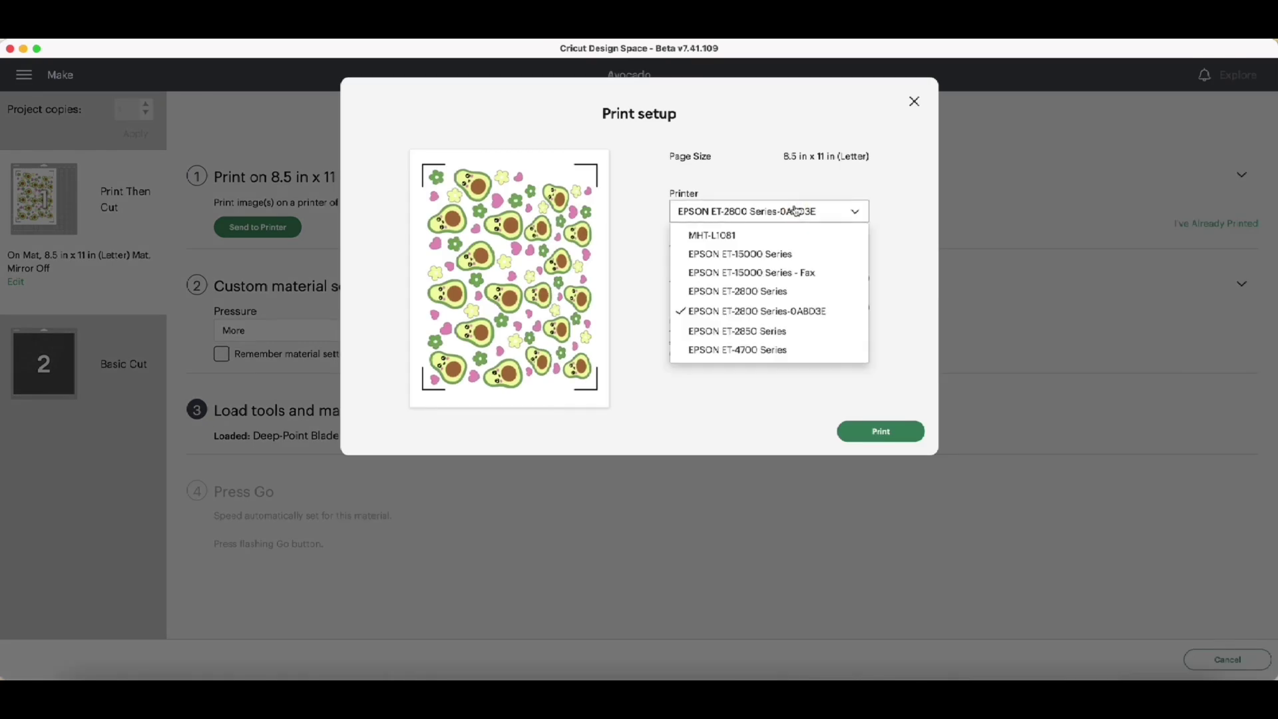
pyautogui.click(835, 309)
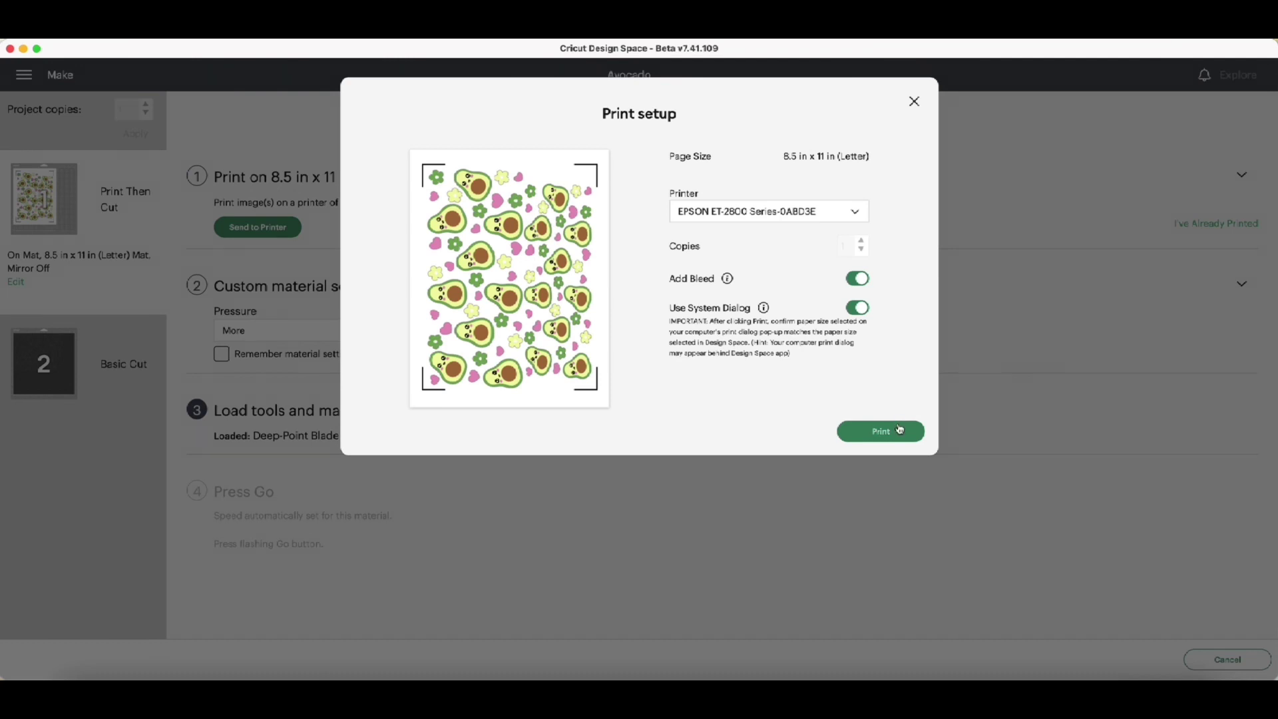
pyautogui.click(896, 430)
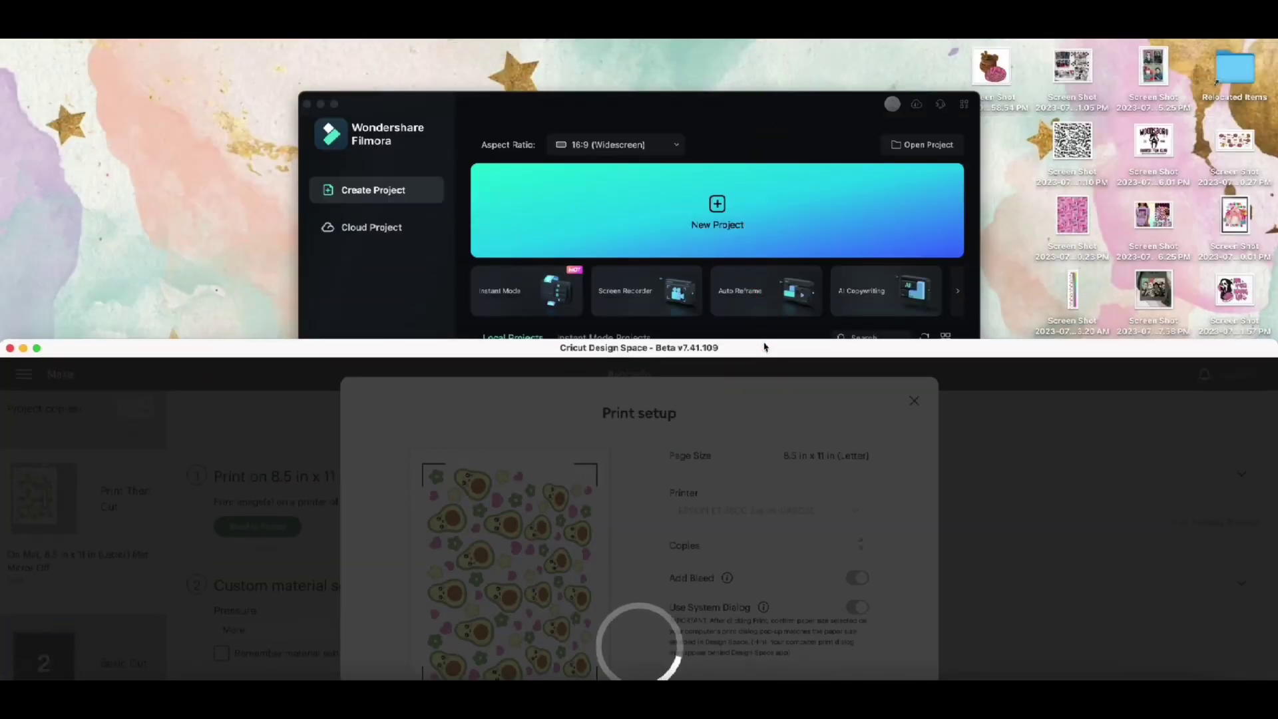
# Step: Print the sheet as a mirror image from Print Settings, then return to the Basic Cut mat
pyautogui.click(320, 105)
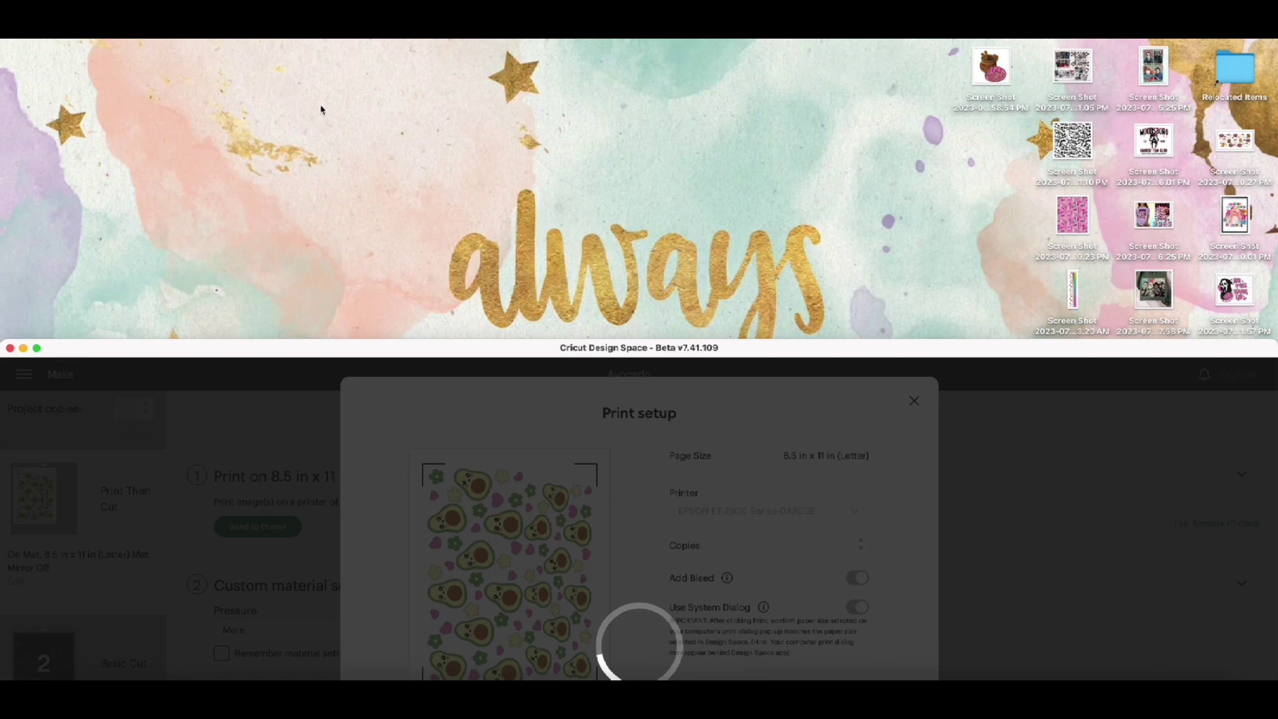
pyautogui.click(635, 262)
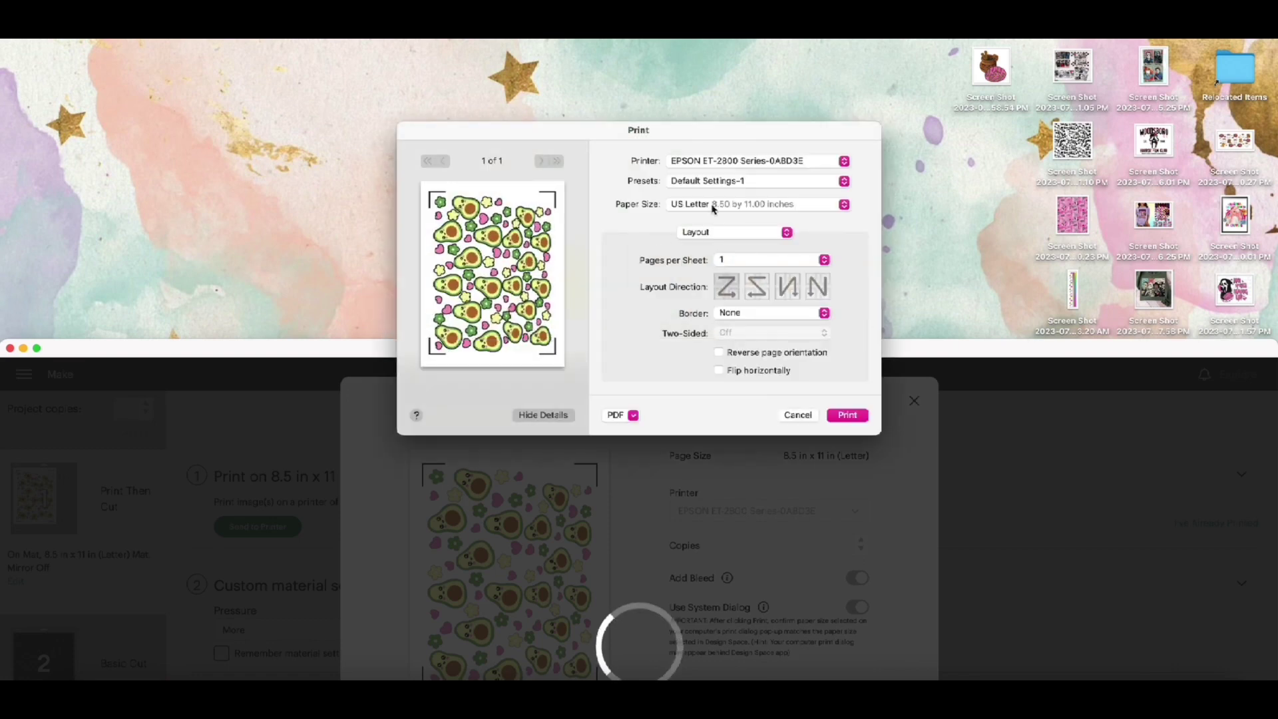
pyautogui.click(722, 233)
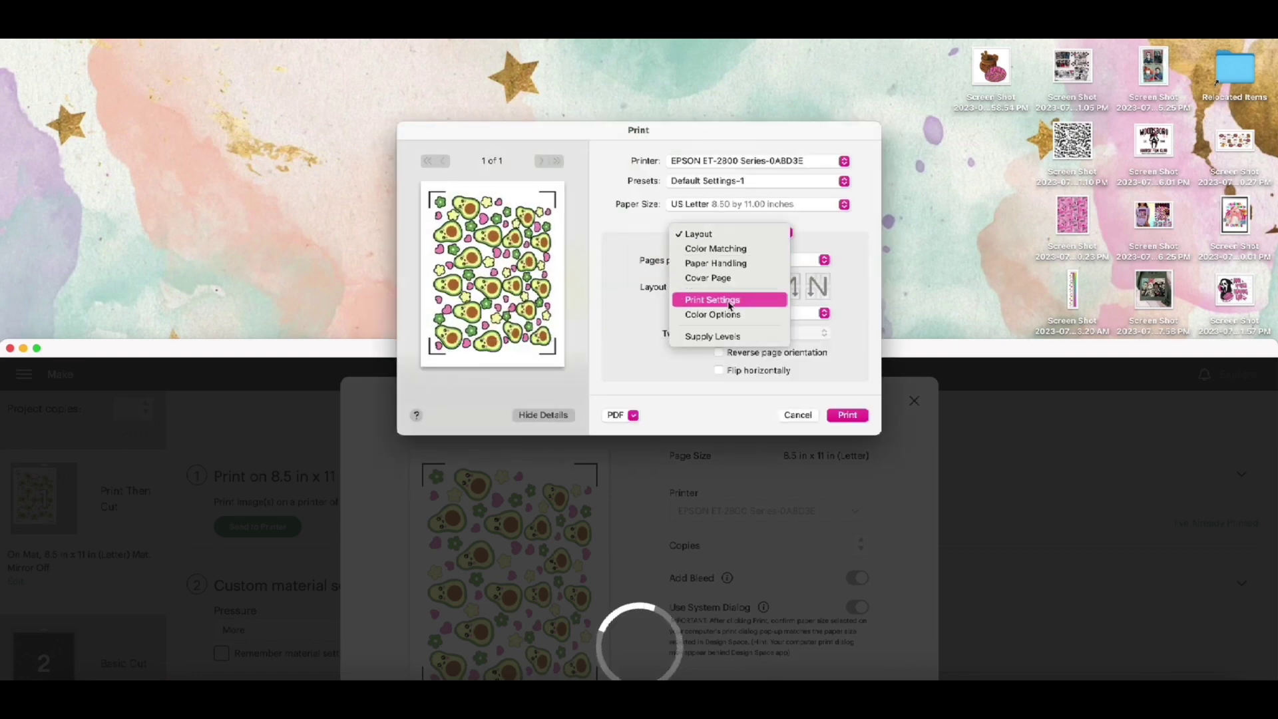
pyautogui.click(725, 300)
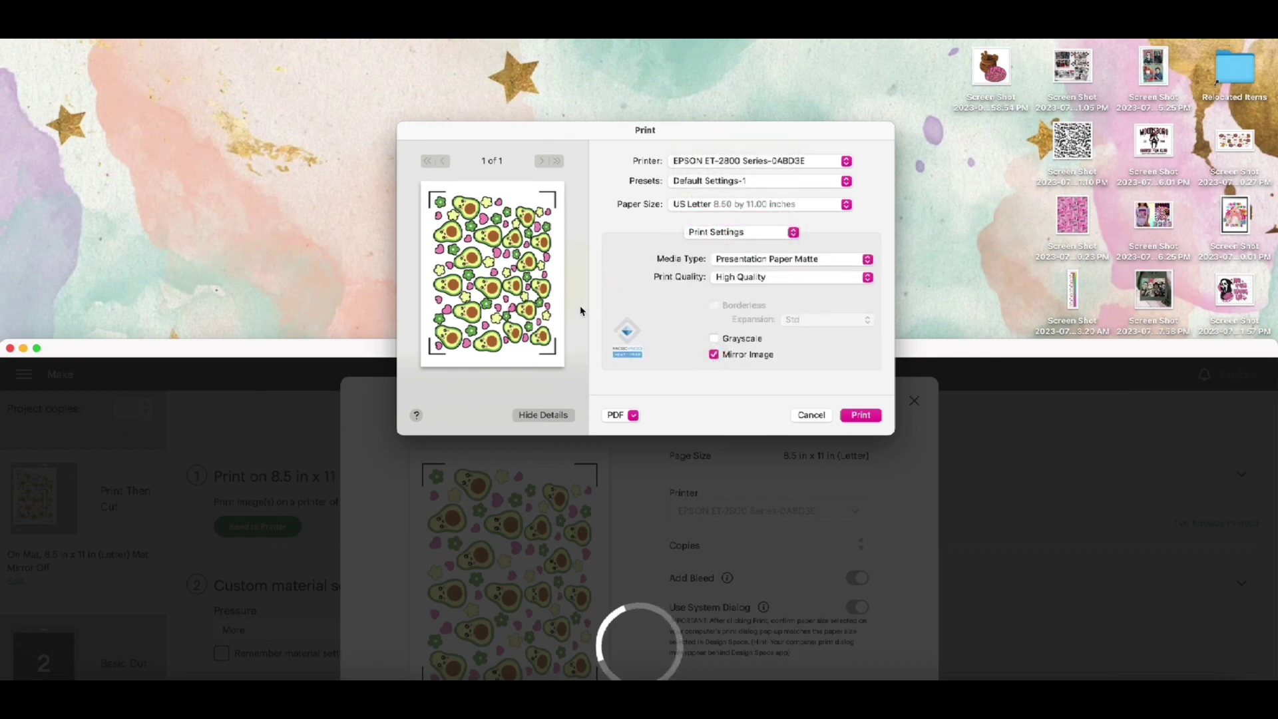
pyautogui.click(861, 415)
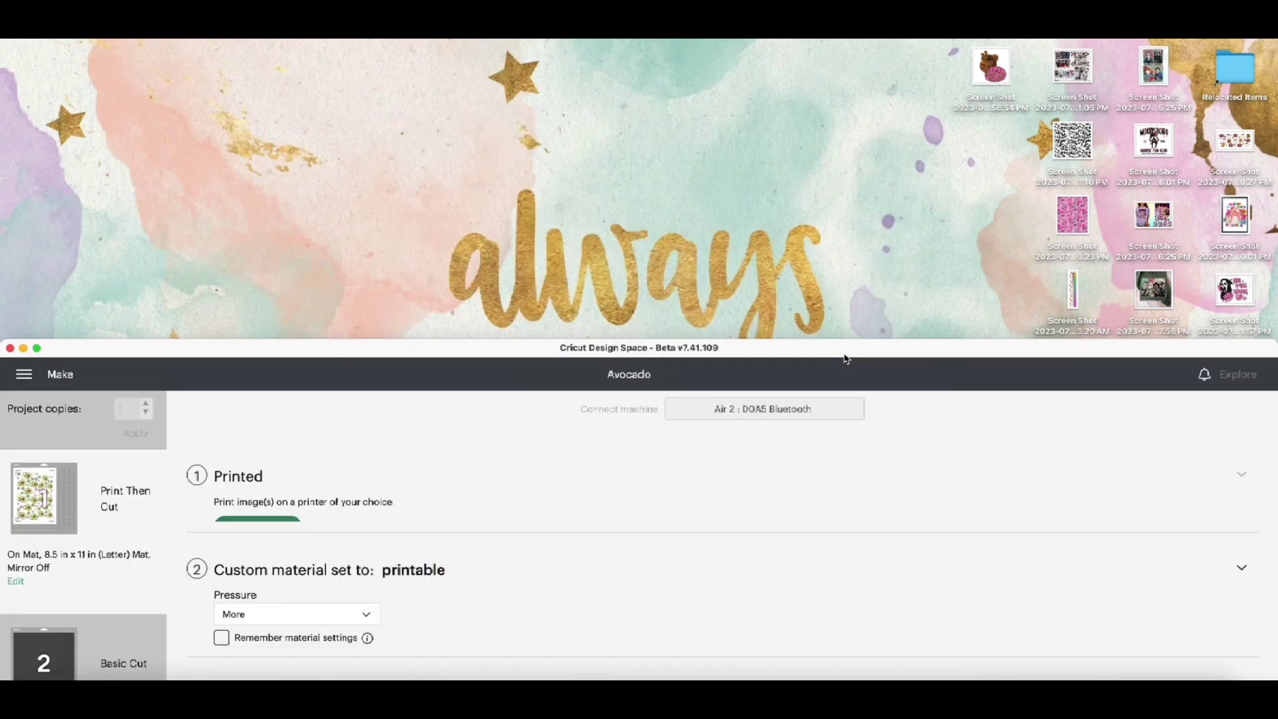
pyautogui.moveTo(844, 360); pyautogui.dragTo(941, 58)
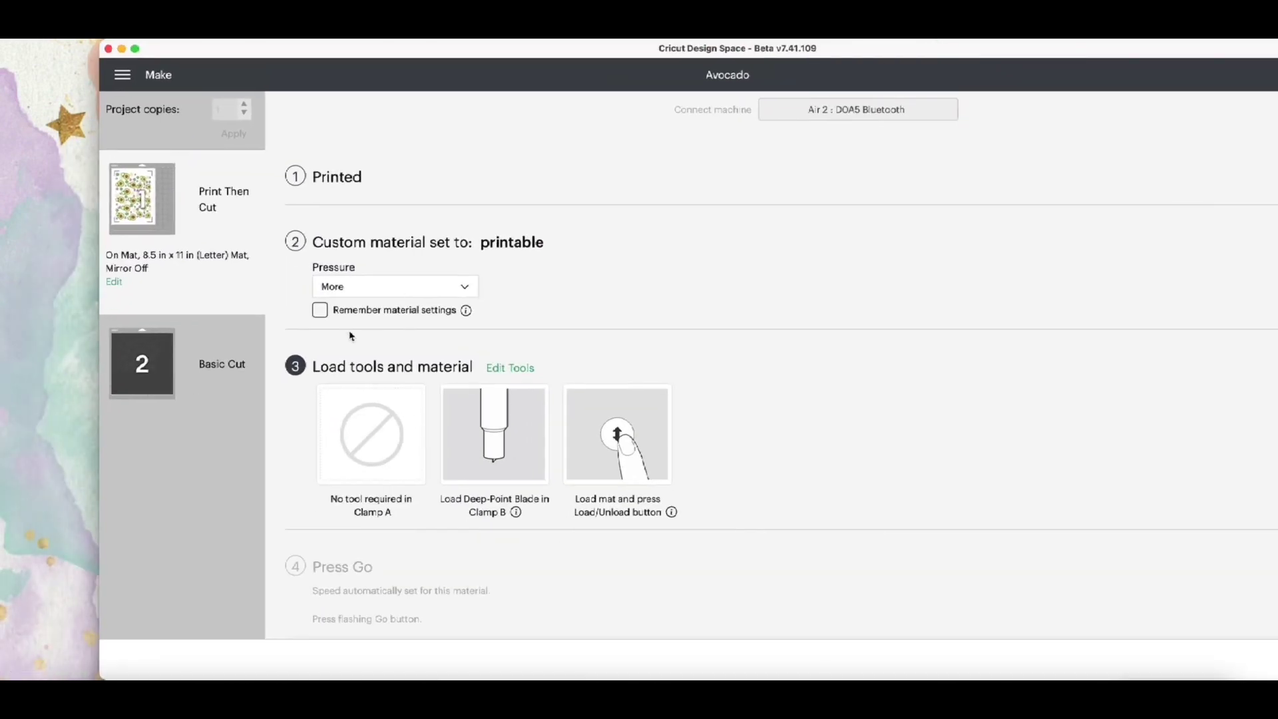
pyautogui.click(136, 377)
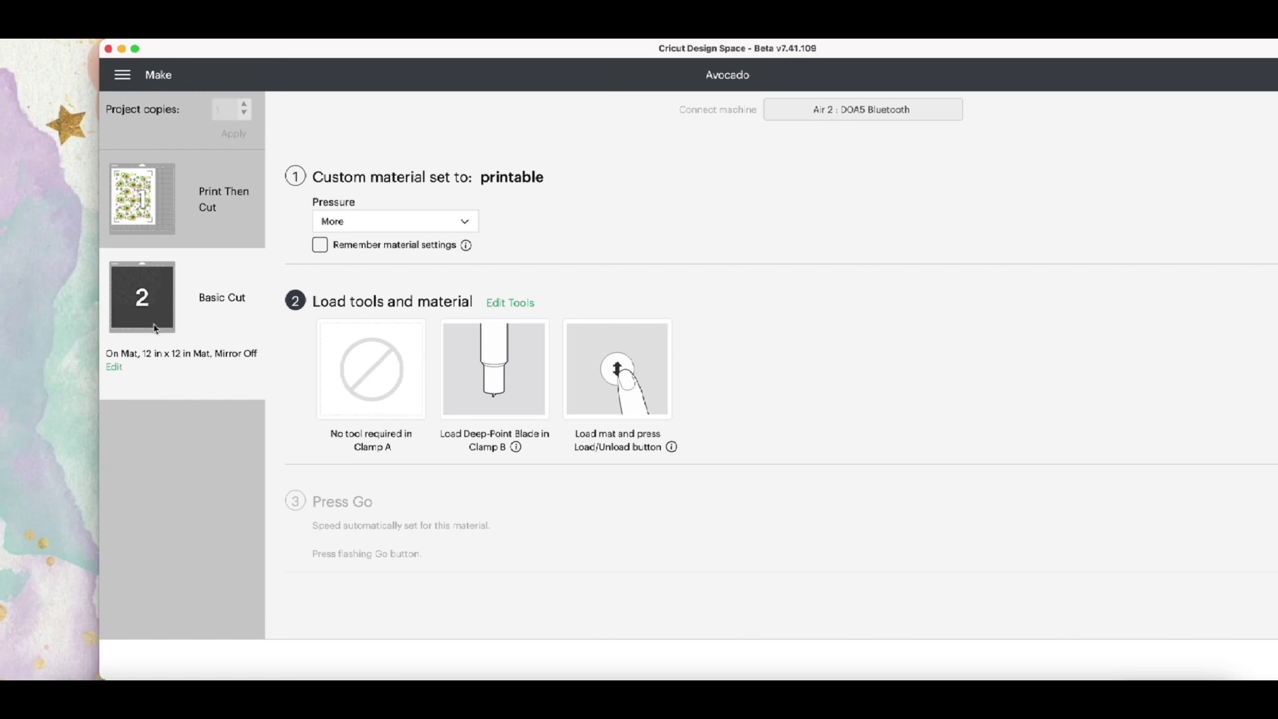